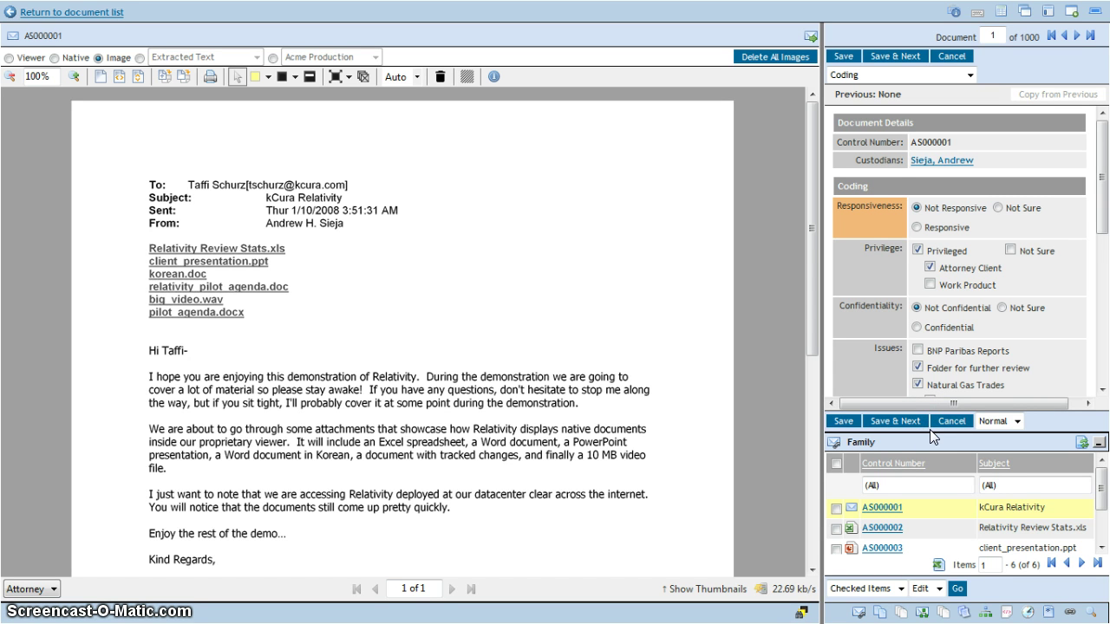
# - Enlarge the Family pane to show all family documents of AS000001, from the email to big_video.wav
pyautogui.moveTo(929, 429); pyautogui.dragTo(932, 301)
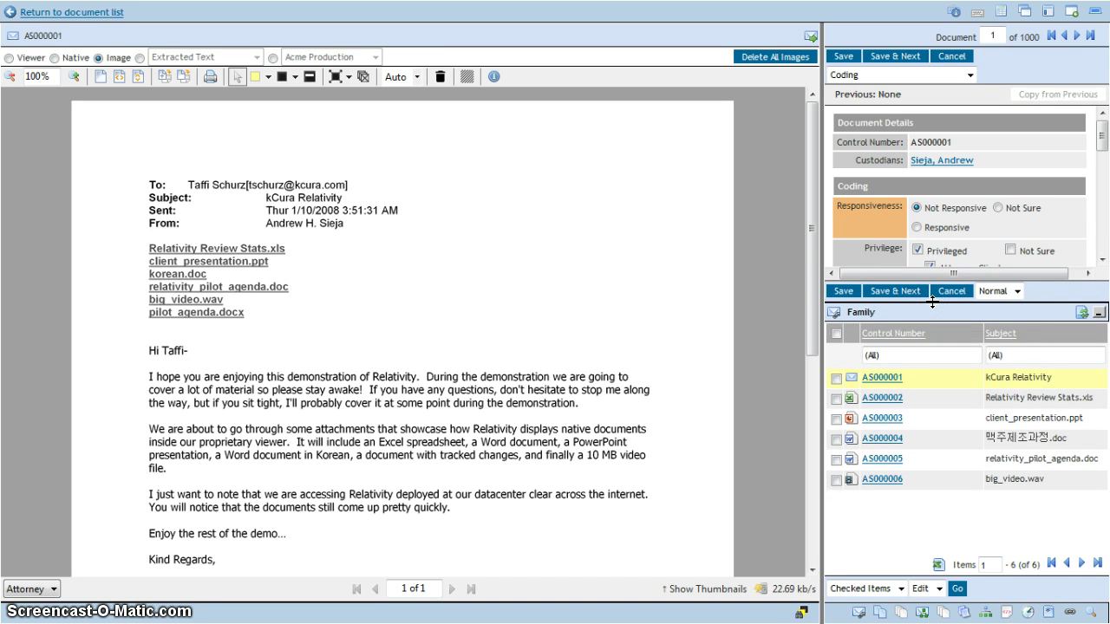
pyautogui.click(890, 401)
pyautogui.click(887, 421)
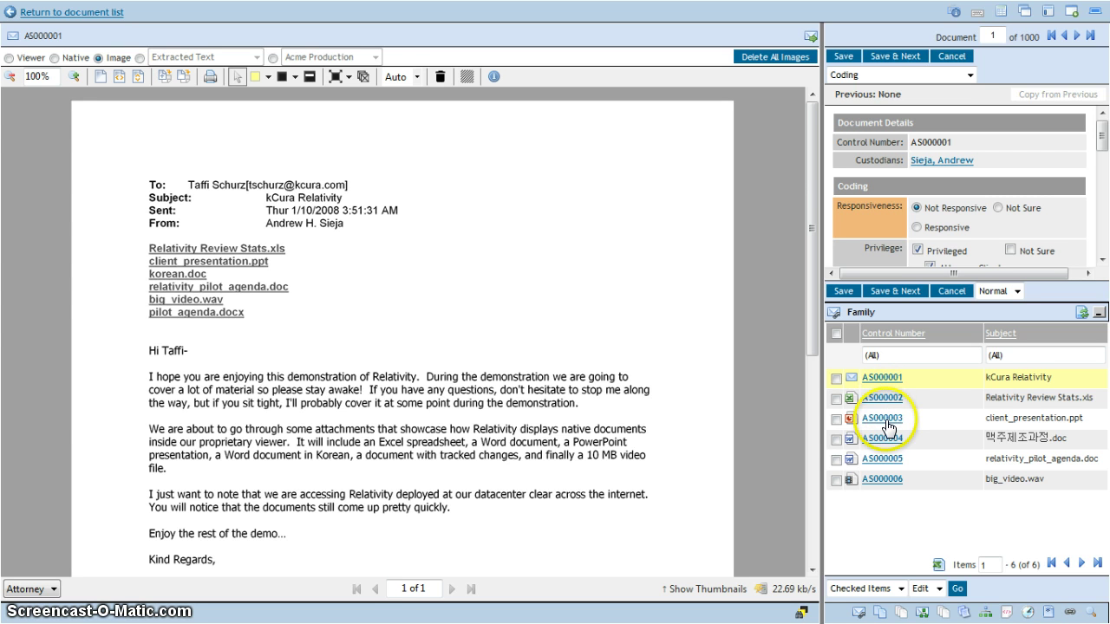
pyautogui.click(886, 442)
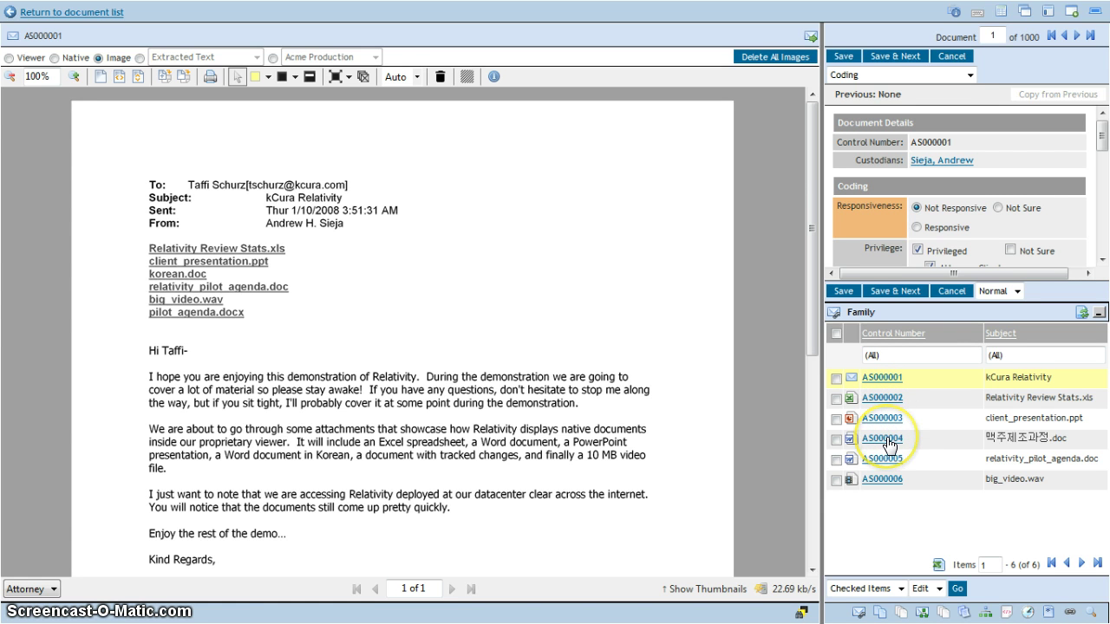
pyautogui.click(888, 461)
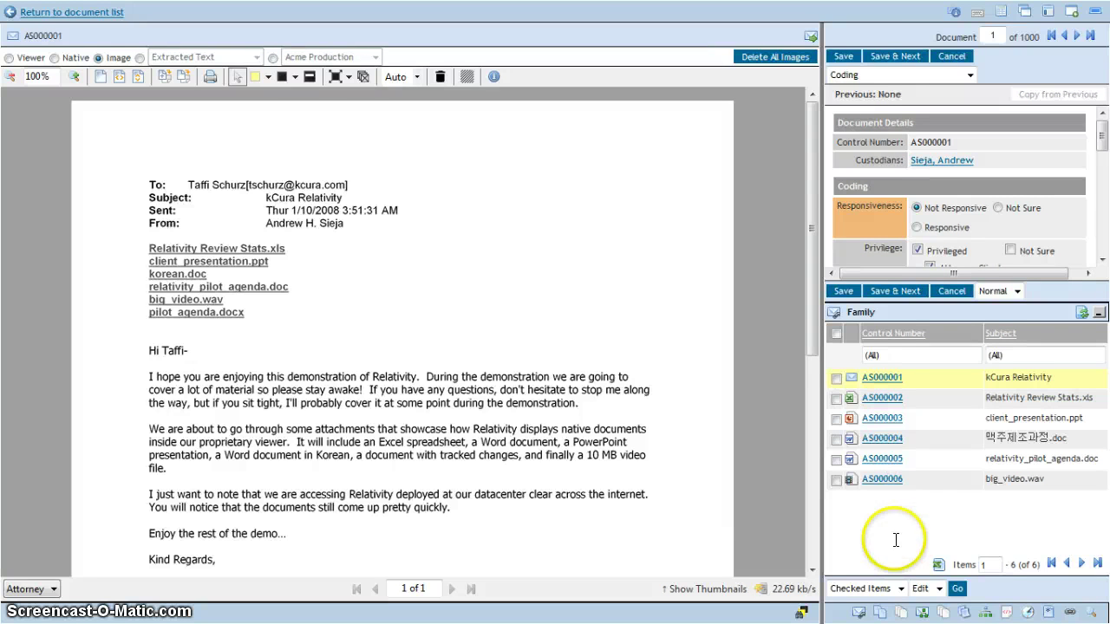
# - Select all family documents and open the mass edit form for These 6, accepting the loss of unsaved changes
pyautogui.click(835, 333)
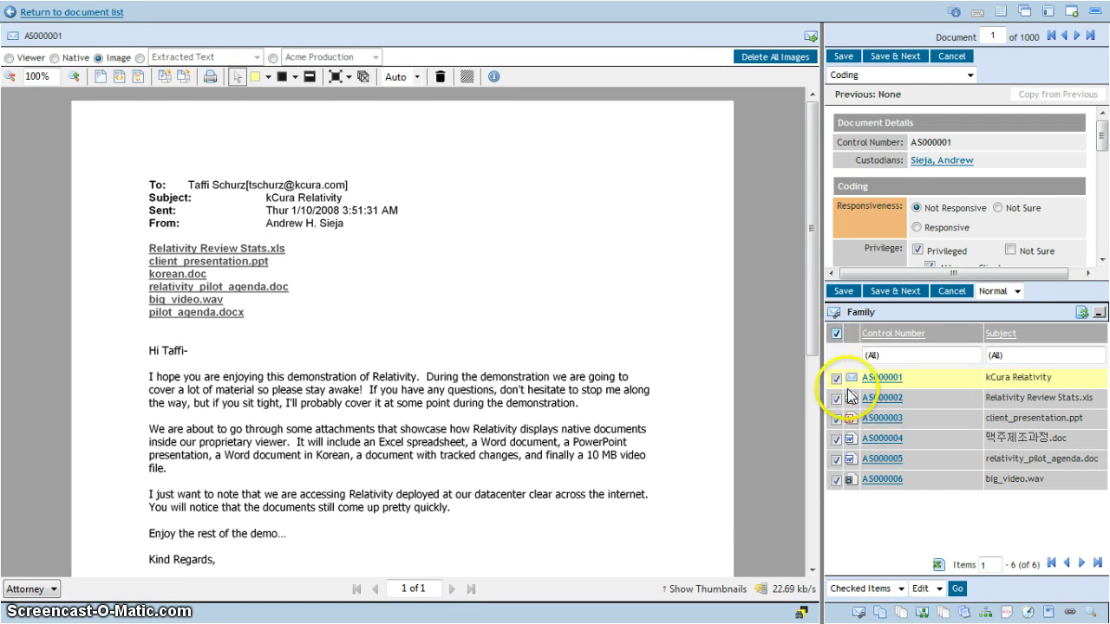
pyautogui.click(876, 590)
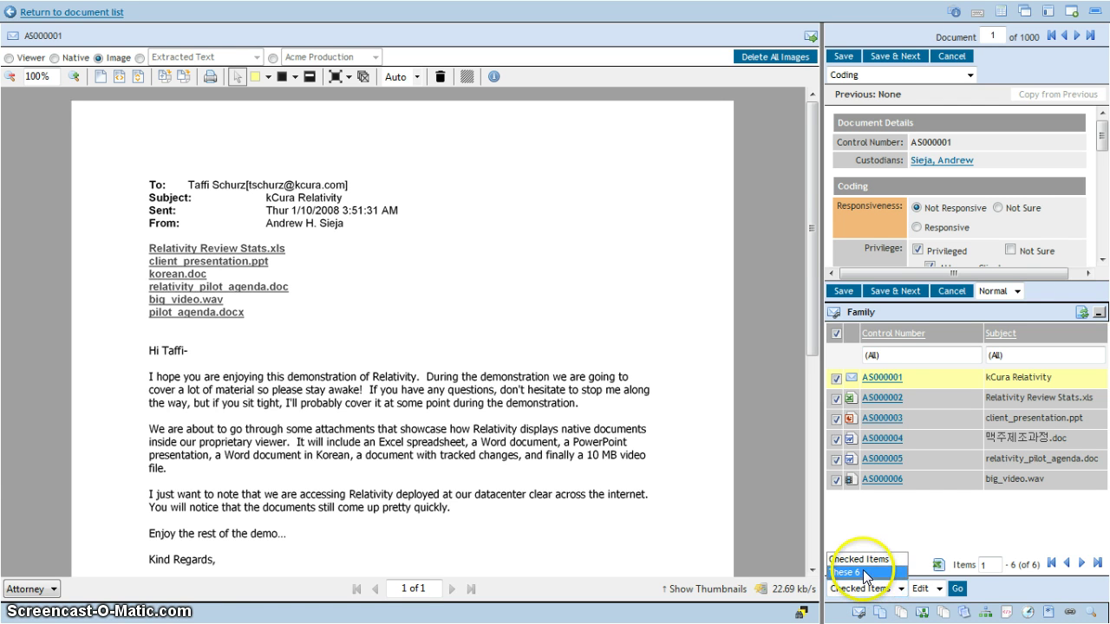
pyautogui.click(862, 571)
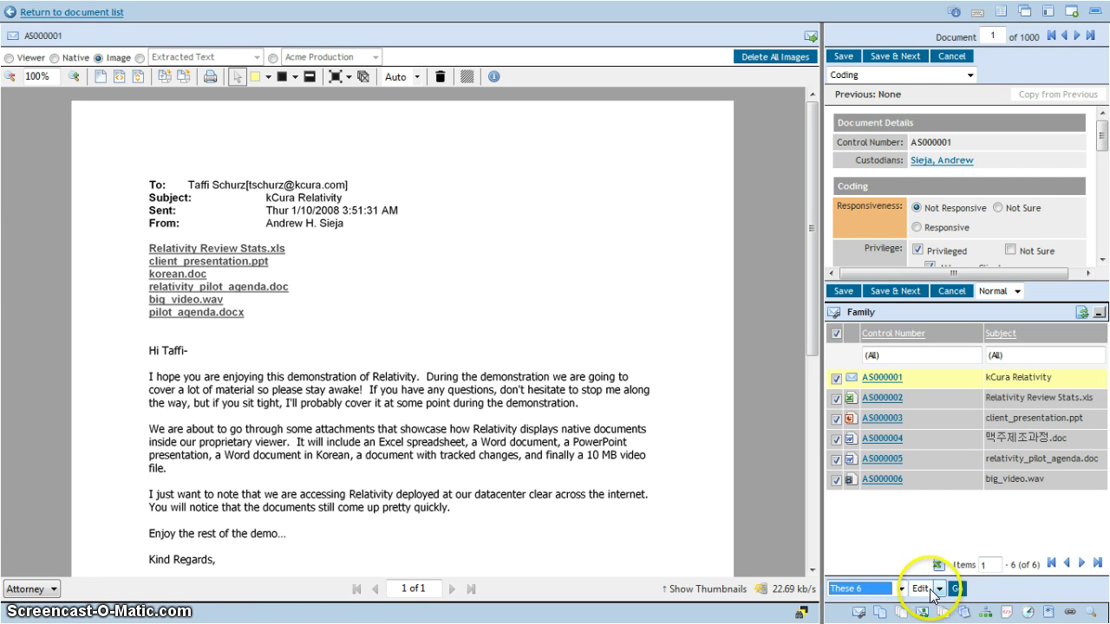
pyautogui.click(930, 589)
pyautogui.click(958, 589)
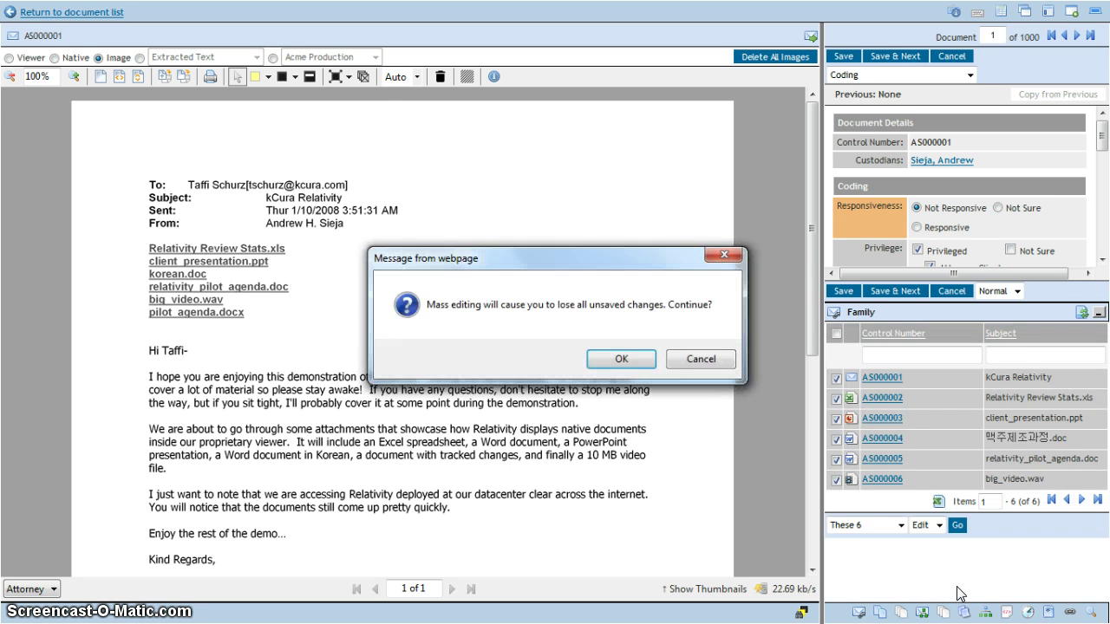
pyautogui.click(639, 359)
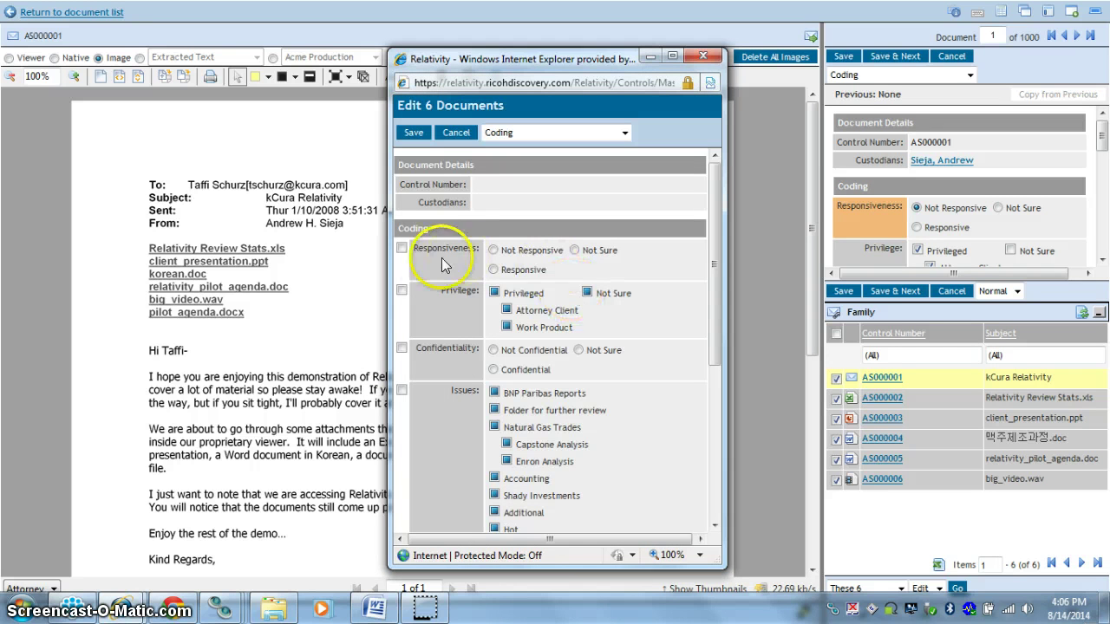
# - Try coding the six documents as Responsive in the mass edit form, and discard the edit without saving
pyautogui.click(403, 248)
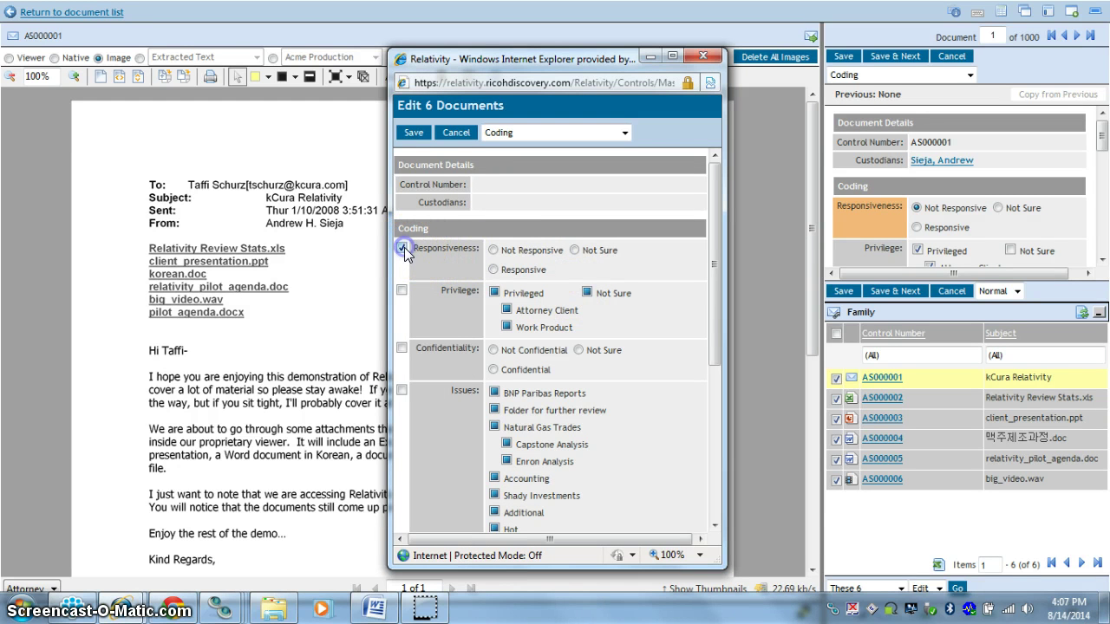
pyautogui.click(520, 272)
pyautogui.click(413, 133)
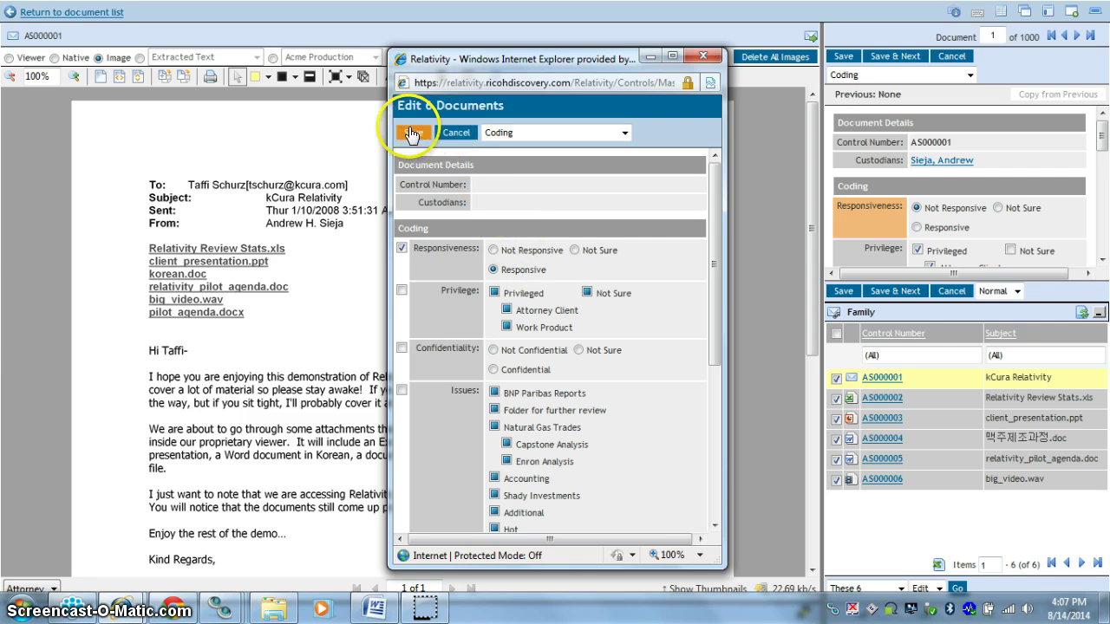
pyautogui.click(460, 137)
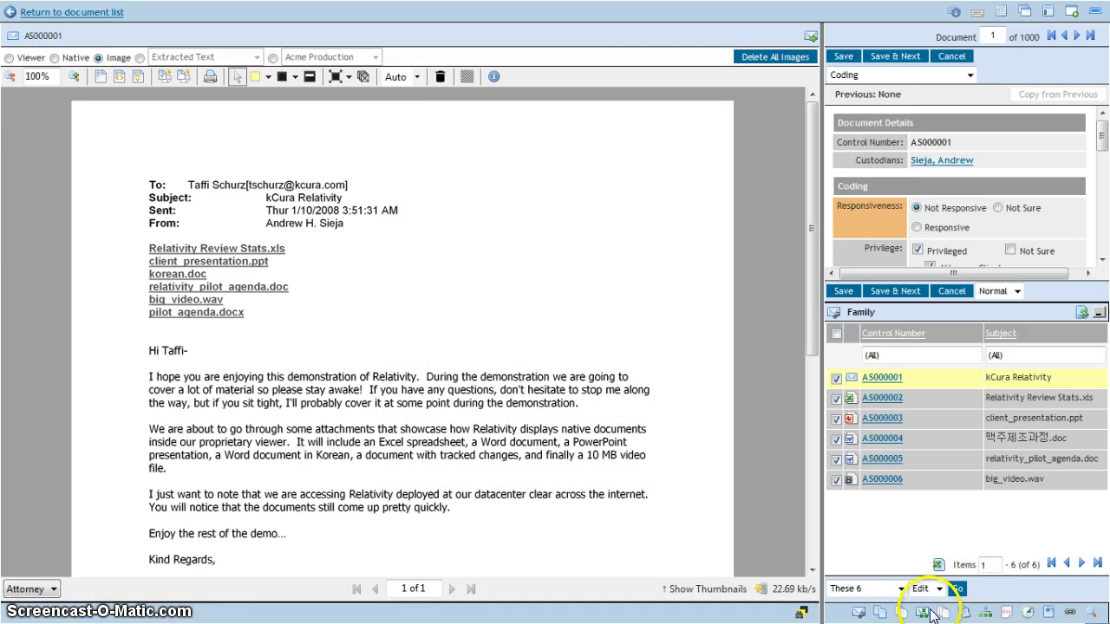
# - Show the duplicates of AS000001, and review the actions, users, timestamps and details column in its Document History
pyautogui.click(881, 610)
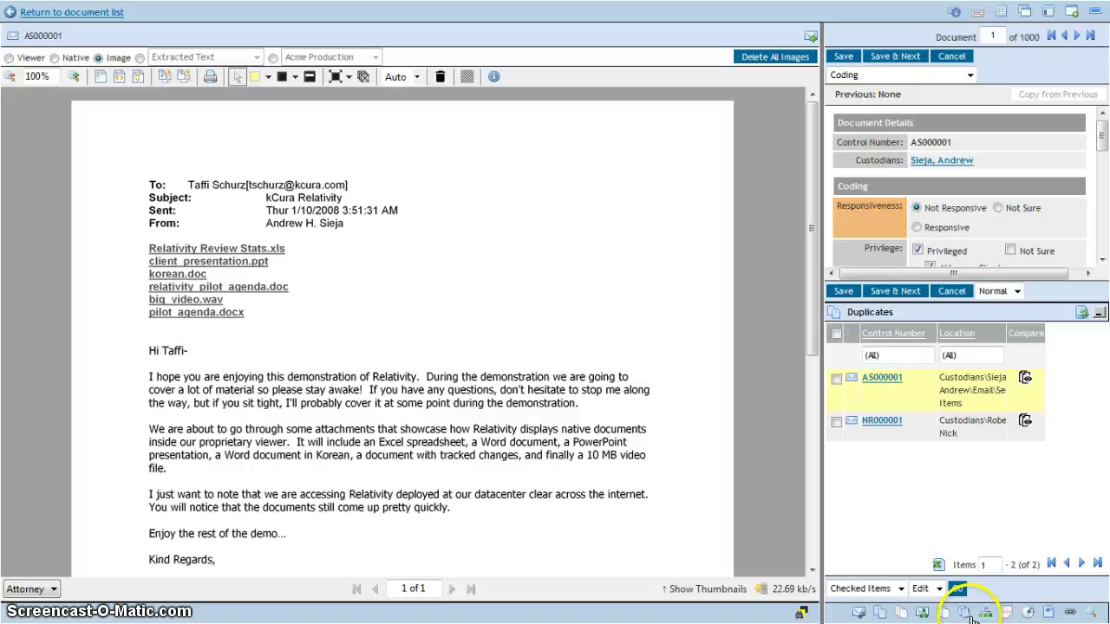
pyautogui.click(1026, 613)
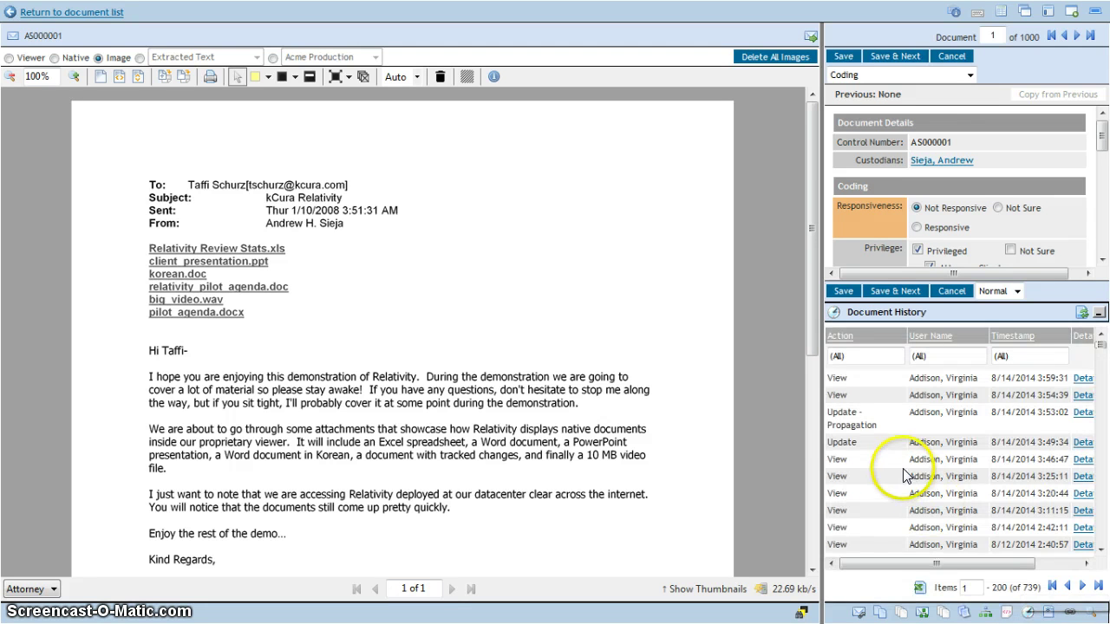
pyautogui.scroll(-5, 879, 483)
pyautogui.scroll(-3, 848, 439)
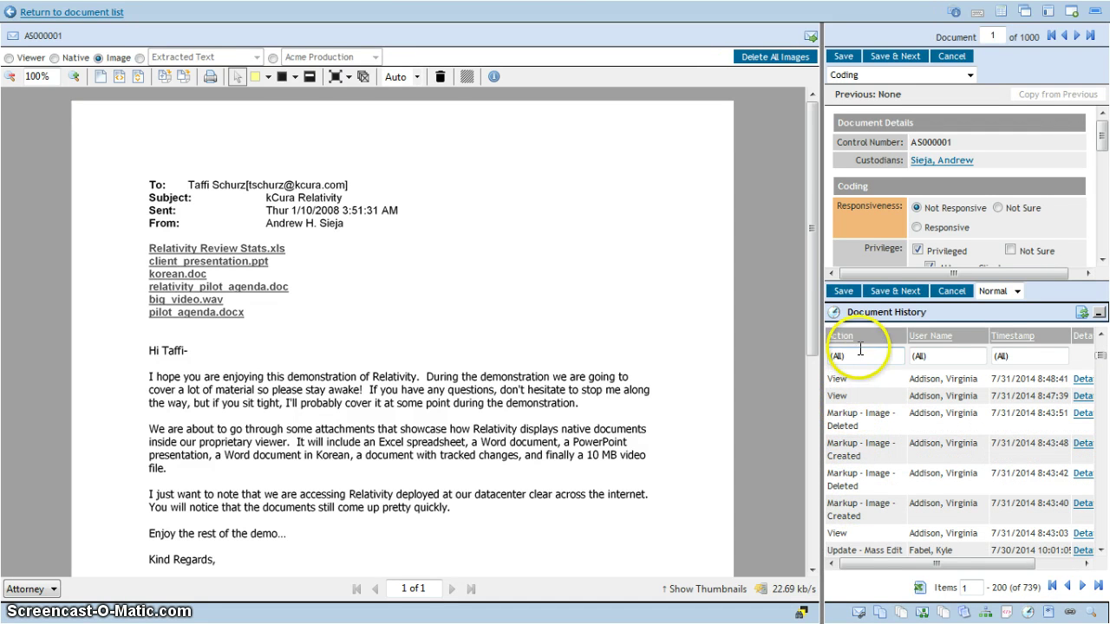
pyautogui.scroll(8, 856, 438)
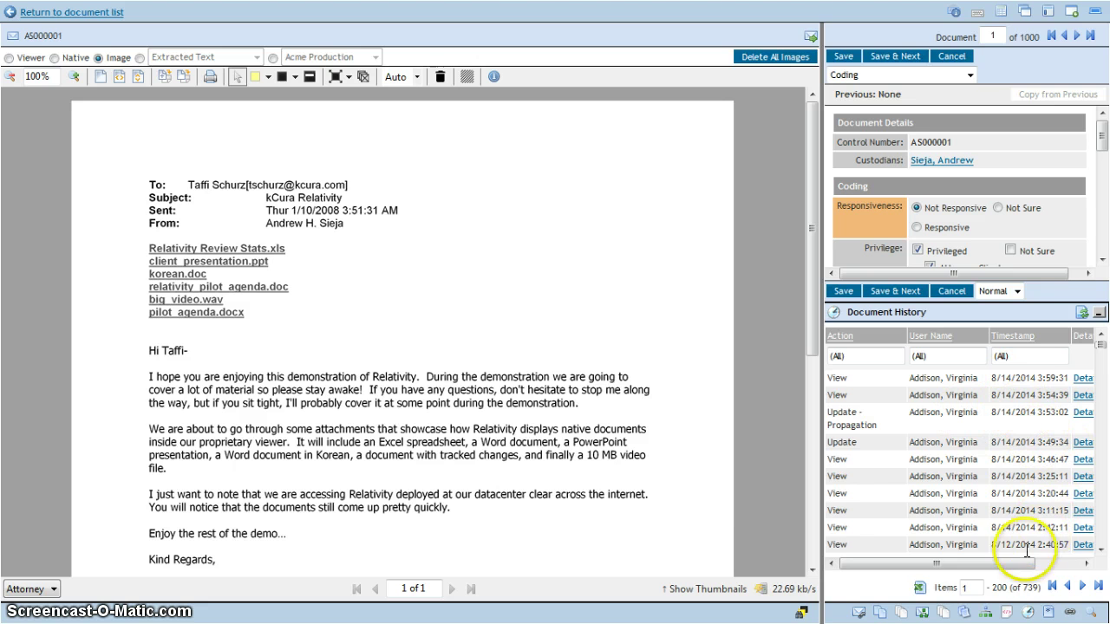
pyautogui.moveTo(984, 563); pyautogui.dragTo(1023, 563)
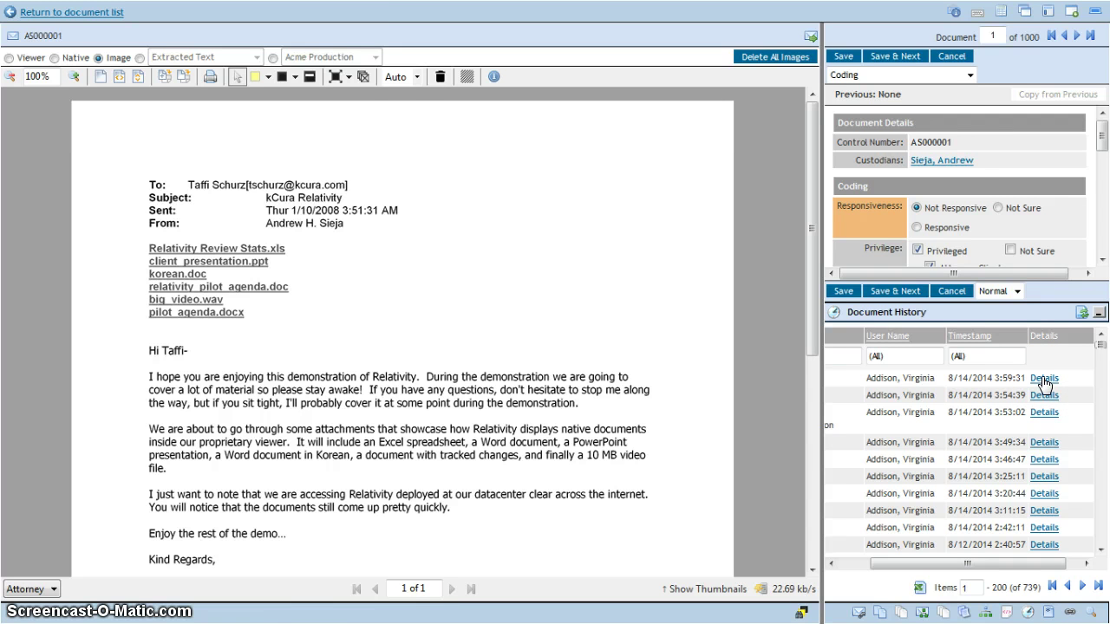
# - Open the details of the newest history entry in a maximized window and show the column filters
pyautogui.click(1043, 382)
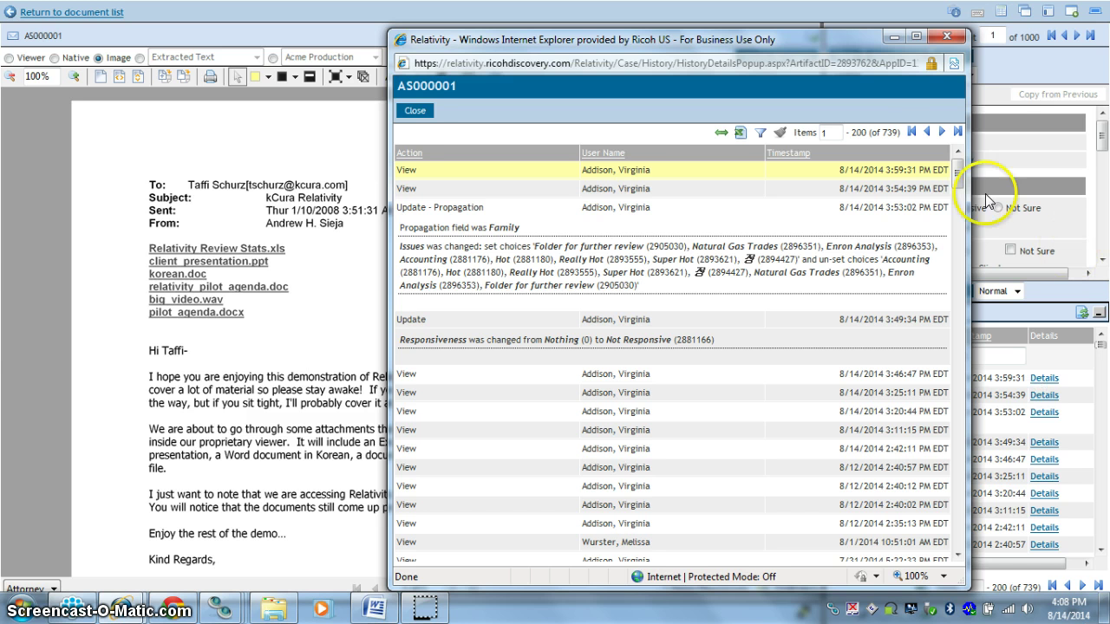
pyautogui.click(919, 37)
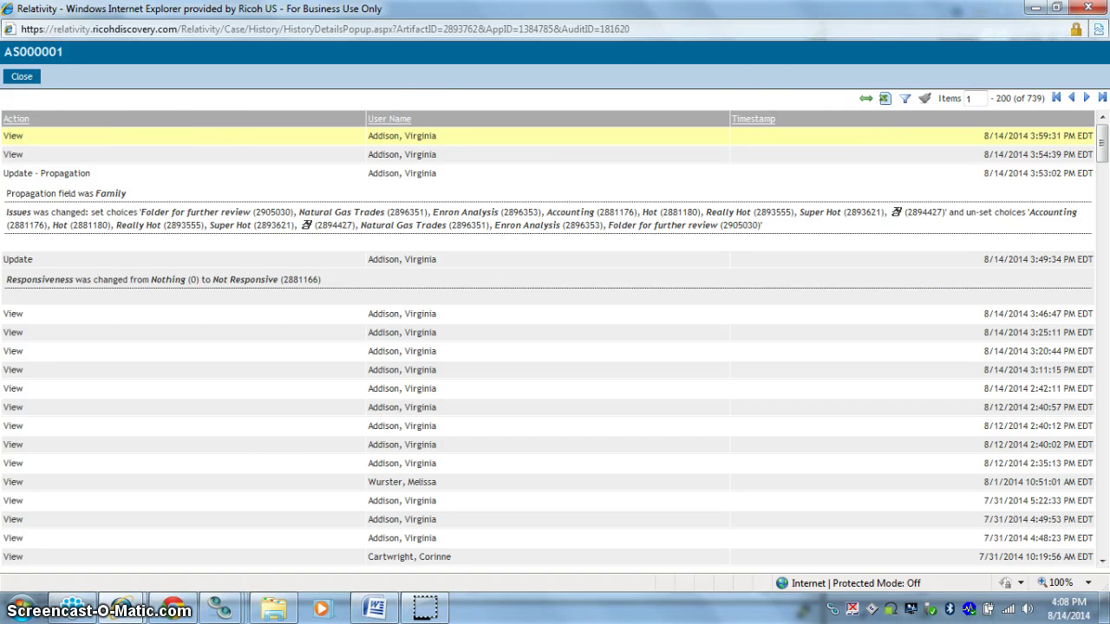
pyautogui.click(904, 102)
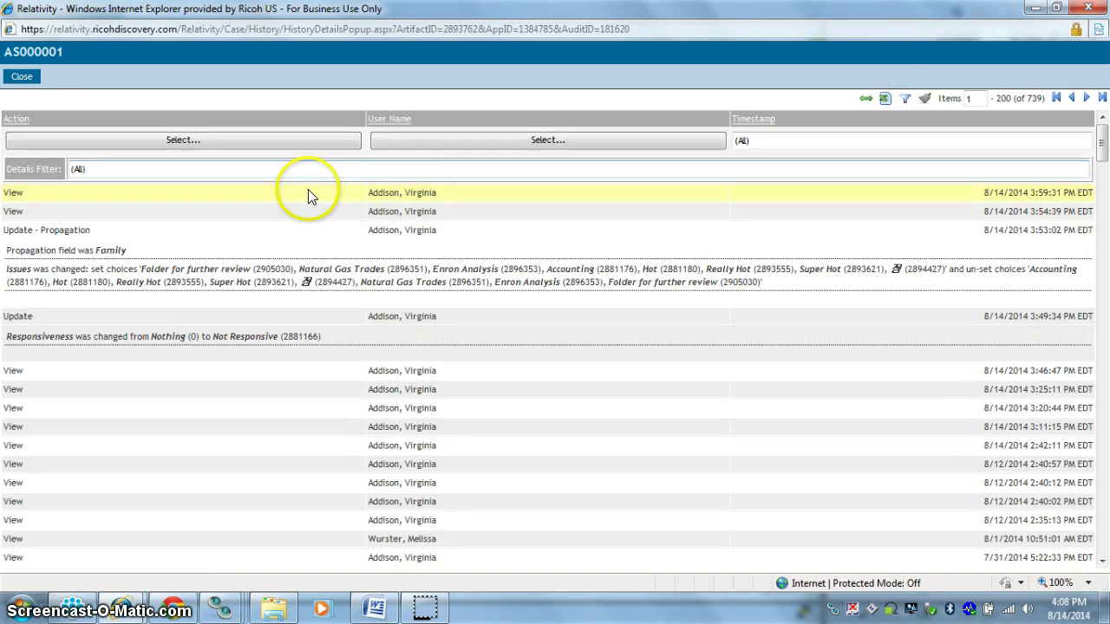
pyautogui.click(308, 144)
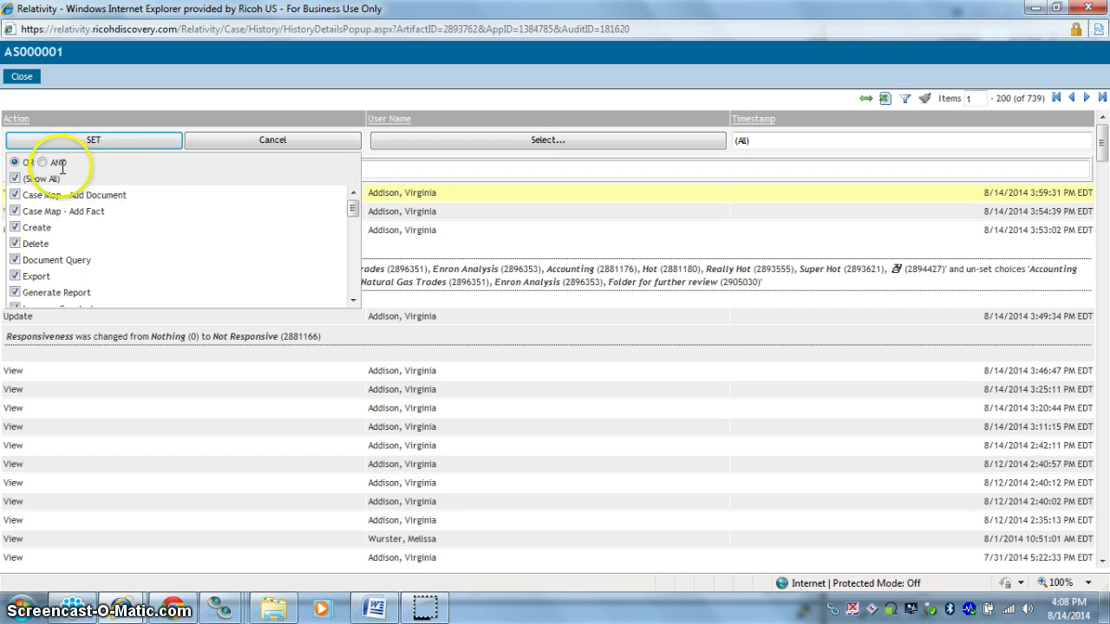
pyautogui.click(15, 178)
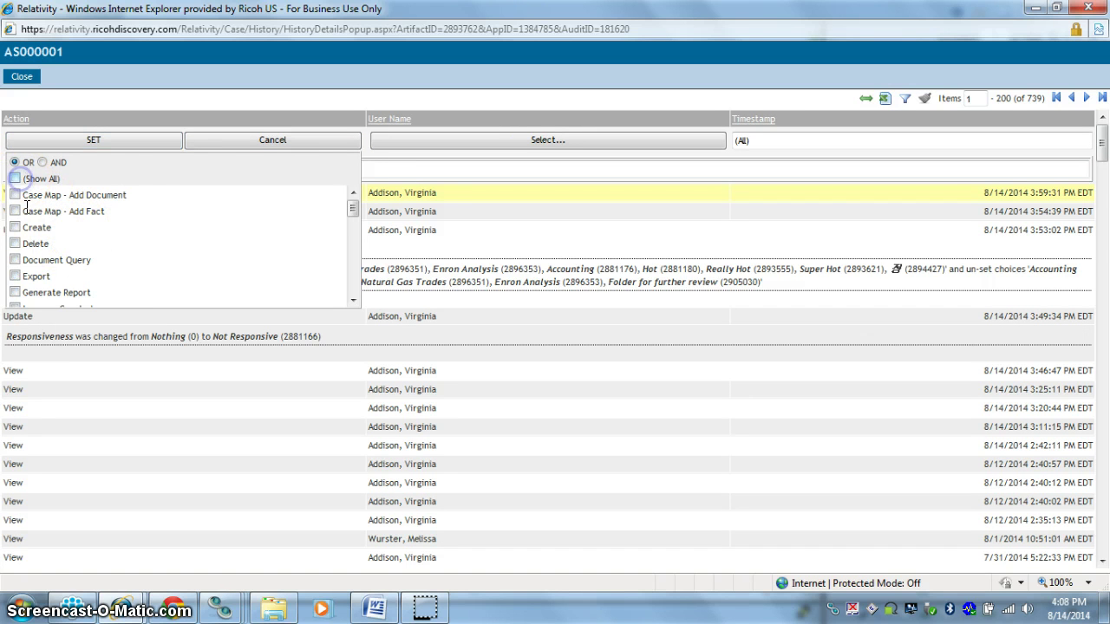
pyautogui.scroll(-2, 26, 248)
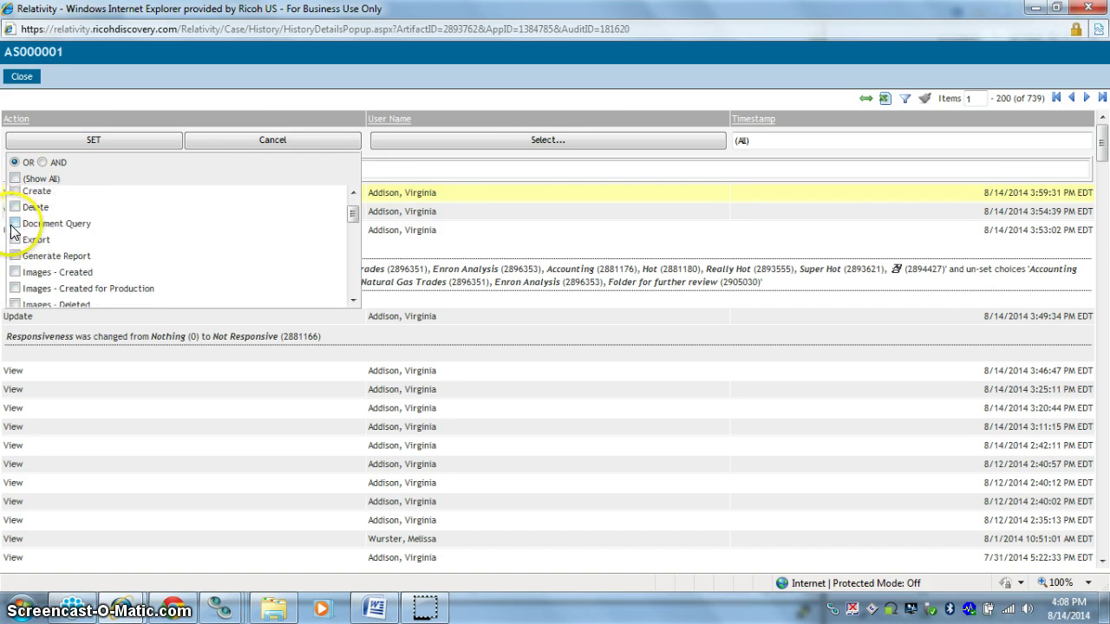
pyautogui.scroll(-3, 2, 241)
pyautogui.scroll(5, 21, 241)
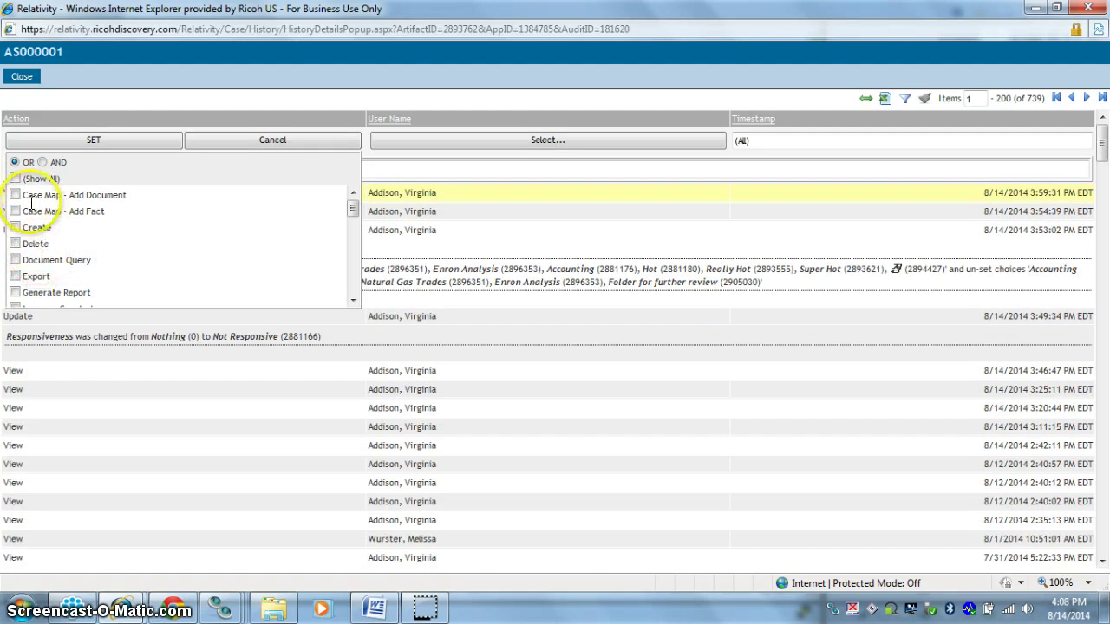
pyautogui.click(15, 179)
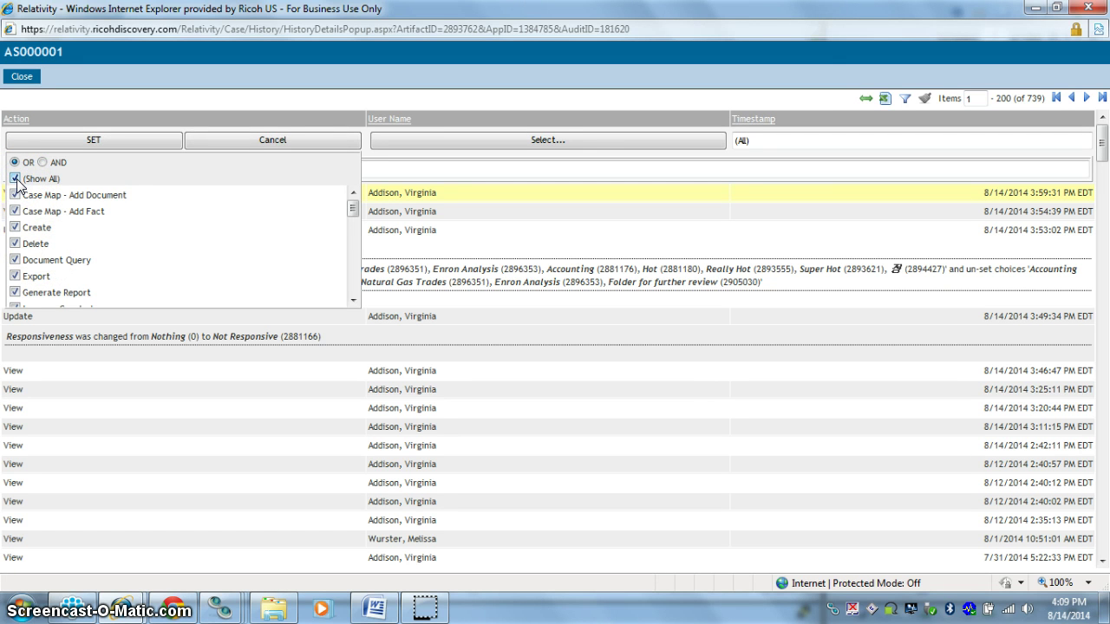
pyautogui.click(273, 142)
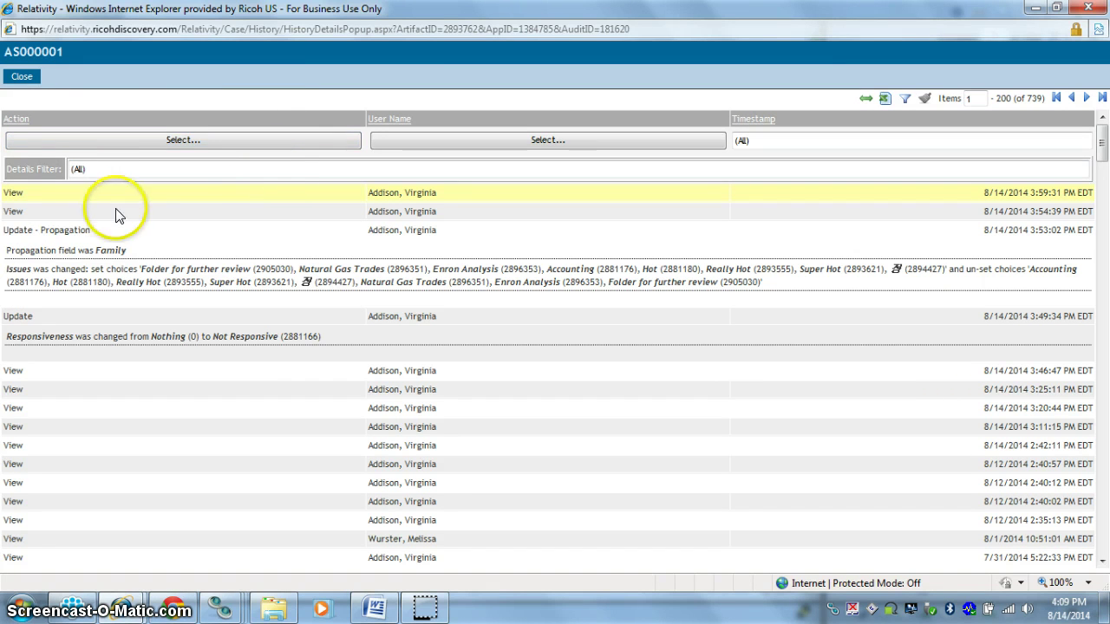
# - Clear every action type in the history's Action filter
pyautogui.click(78, 168)
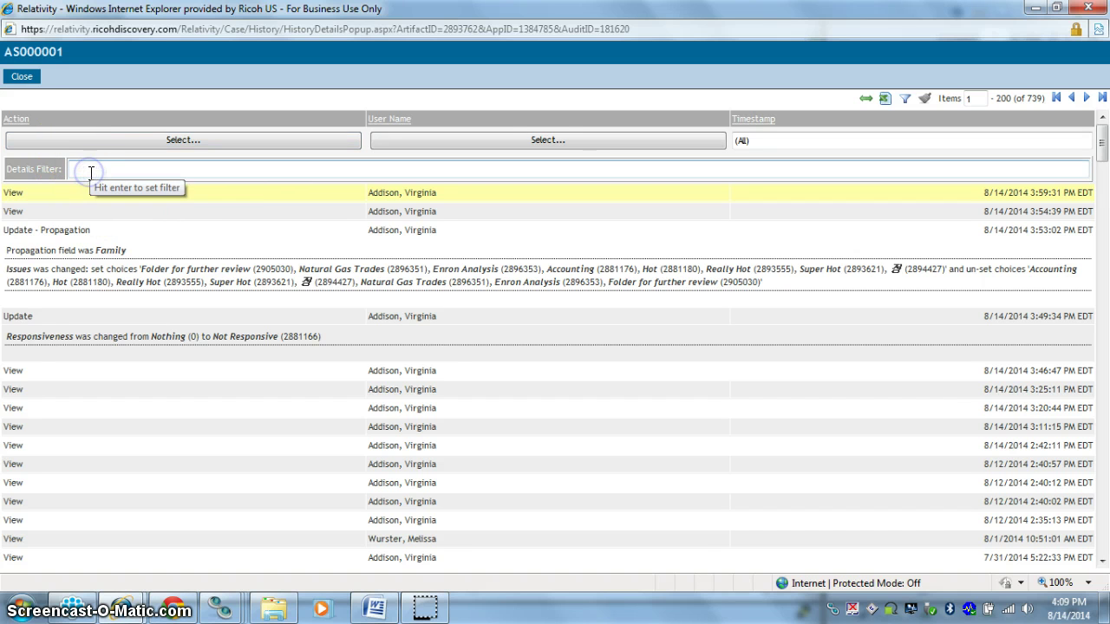
pyautogui.click(88, 143)
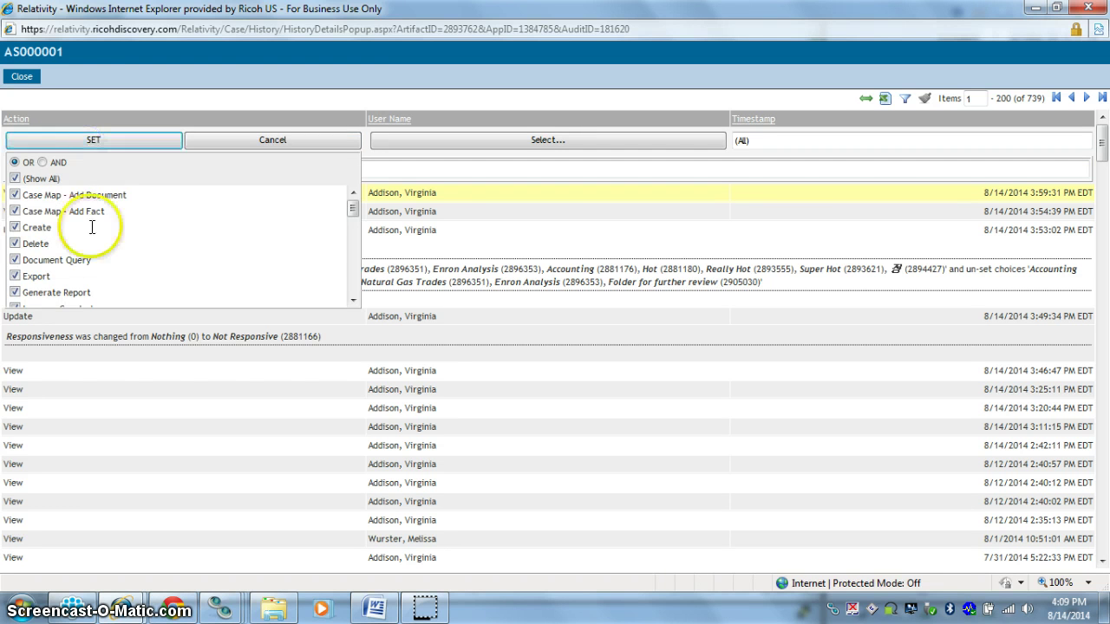
pyautogui.scroll(-3, 83, 241)
pyautogui.scroll(-5, 58, 276)
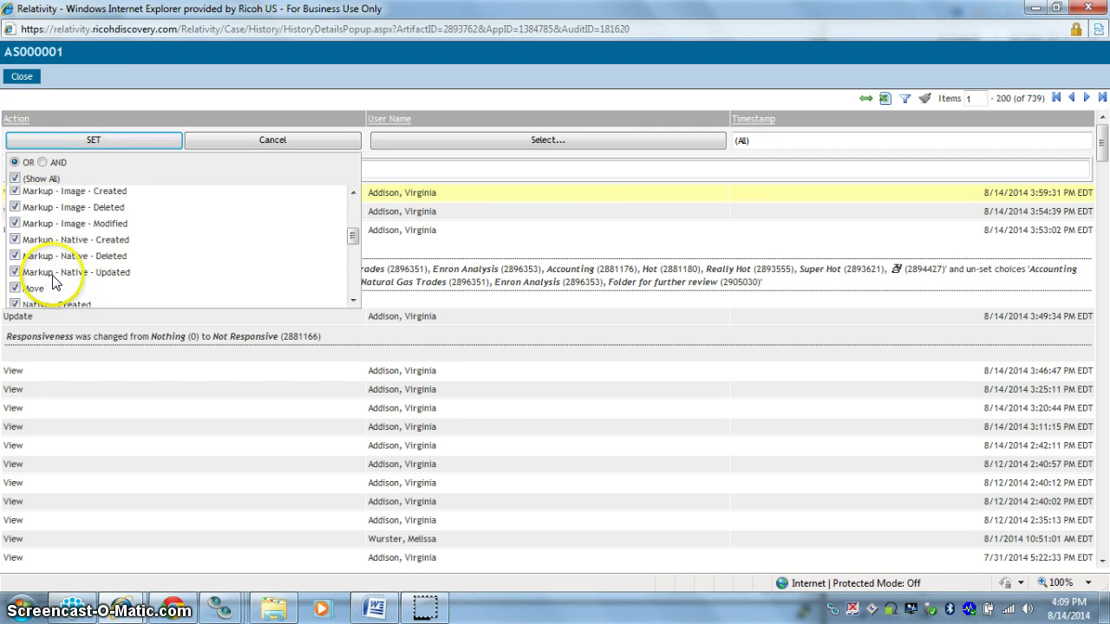
pyautogui.scroll(-10, 45, 276)
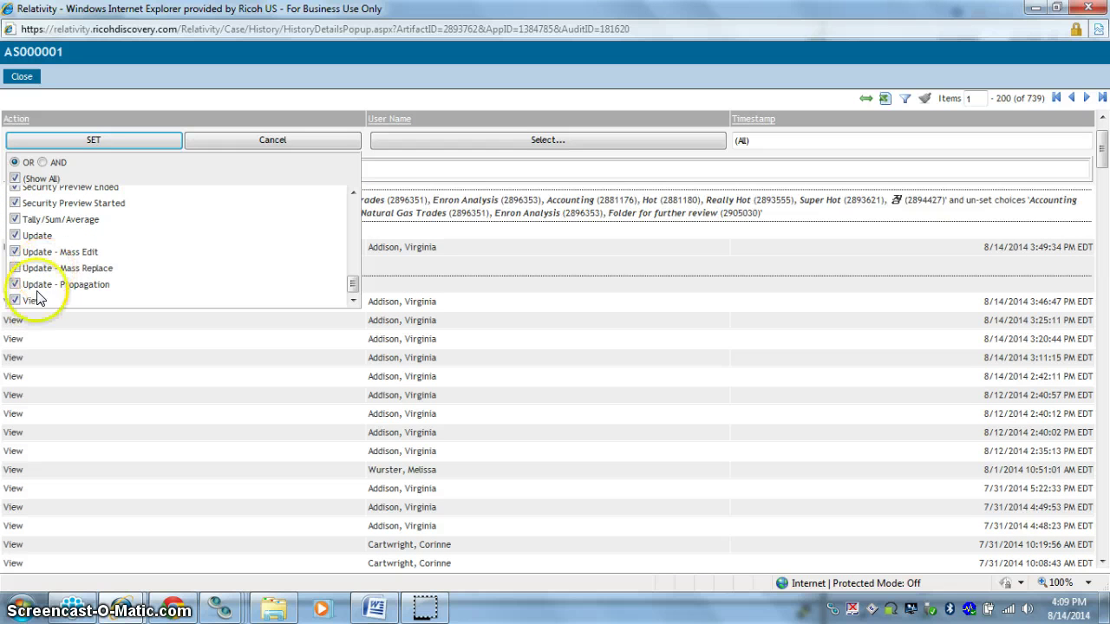
pyautogui.click(15, 300)
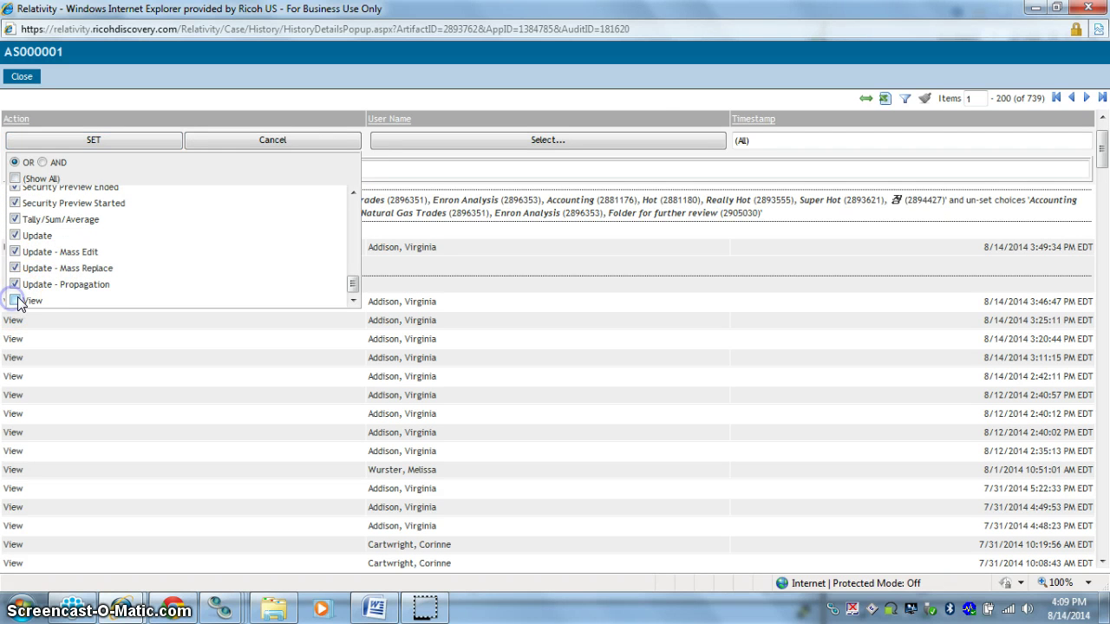
pyautogui.click(15, 178)
pyautogui.click(15, 178)
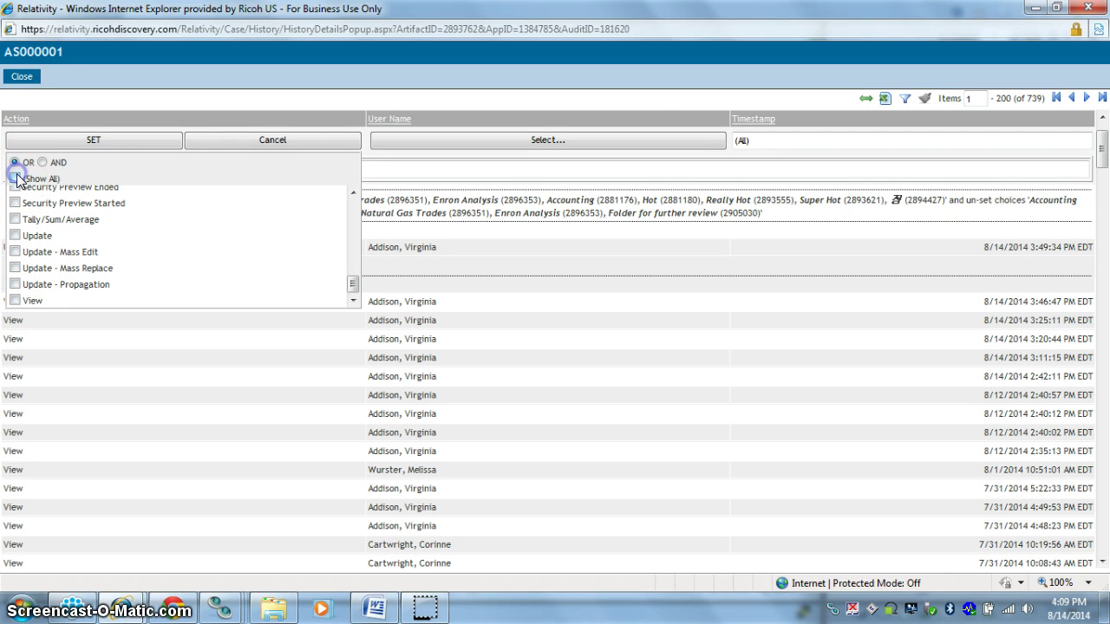
# - Filter the history by the actions Update, Update - Mass Edit, Update - Mass Replace and Update - Propagation
pyautogui.click(13, 284)
pyautogui.click(15, 268)
pyautogui.click(14, 252)
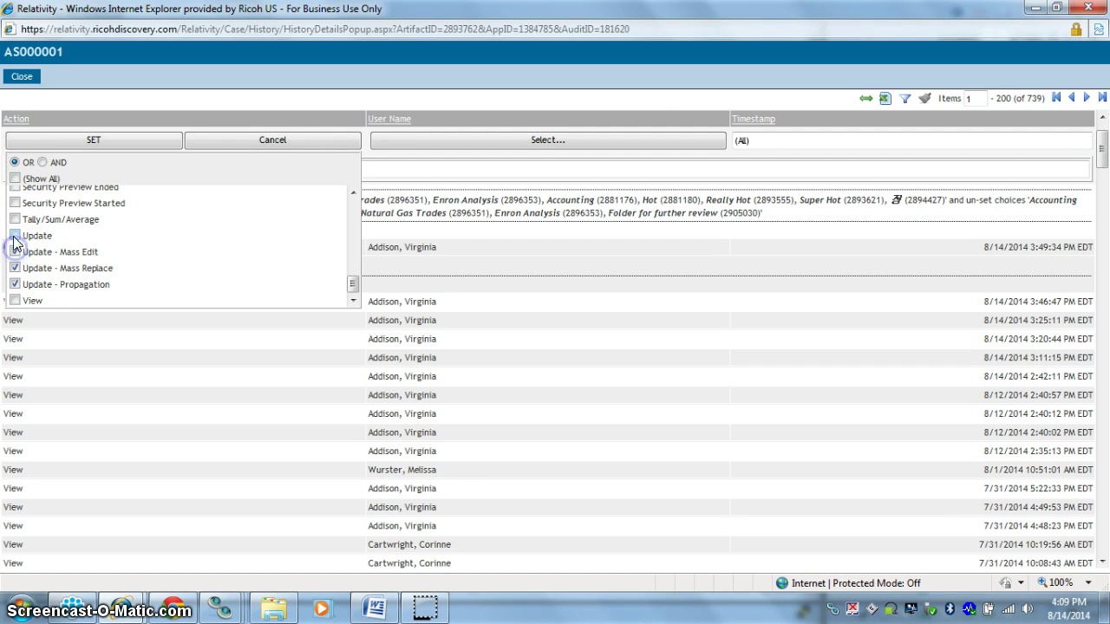
pyautogui.click(15, 235)
pyautogui.click(124, 137)
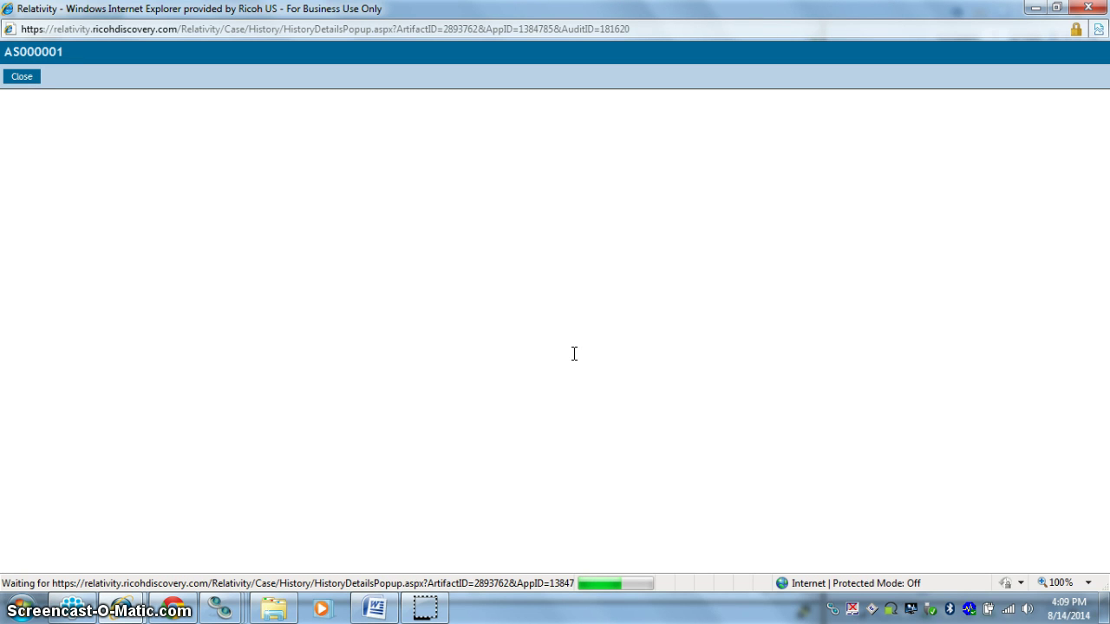
pyautogui.click(587, 350)
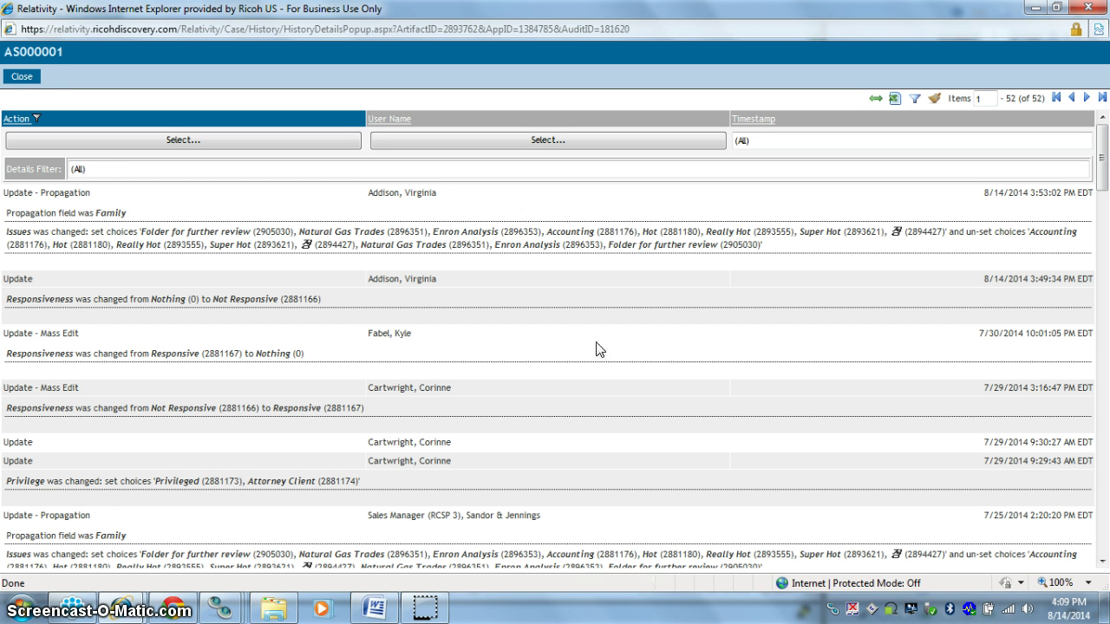
# - Close the history details window, widen the coding and related items pane, and show the Production History of AS000001
pyautogui.click(607, 340)
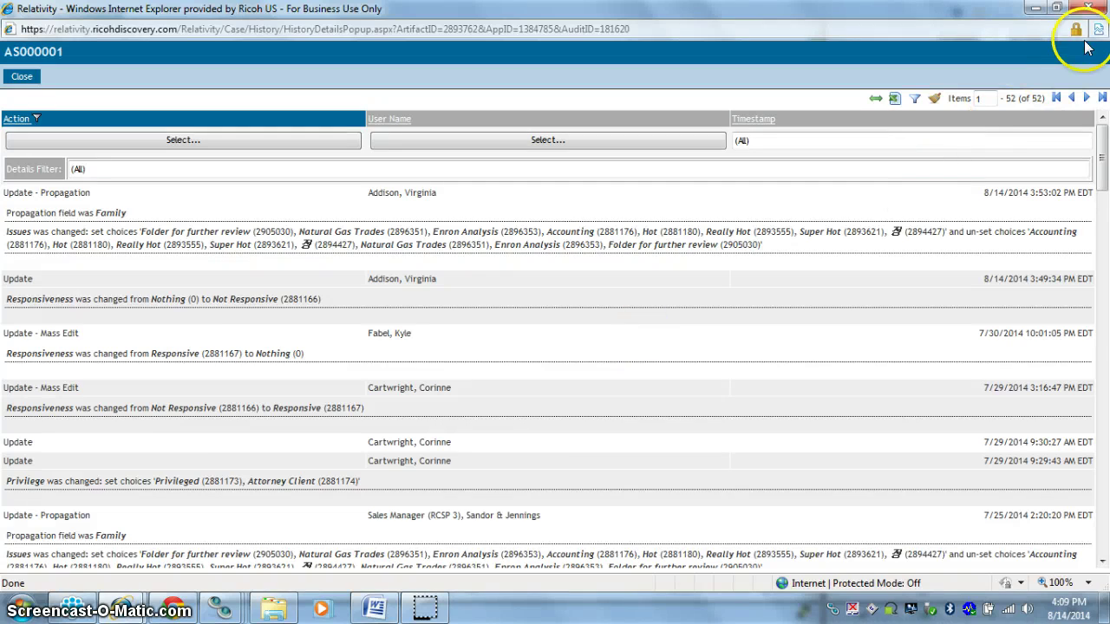
pyautogui.click(1088, 8)
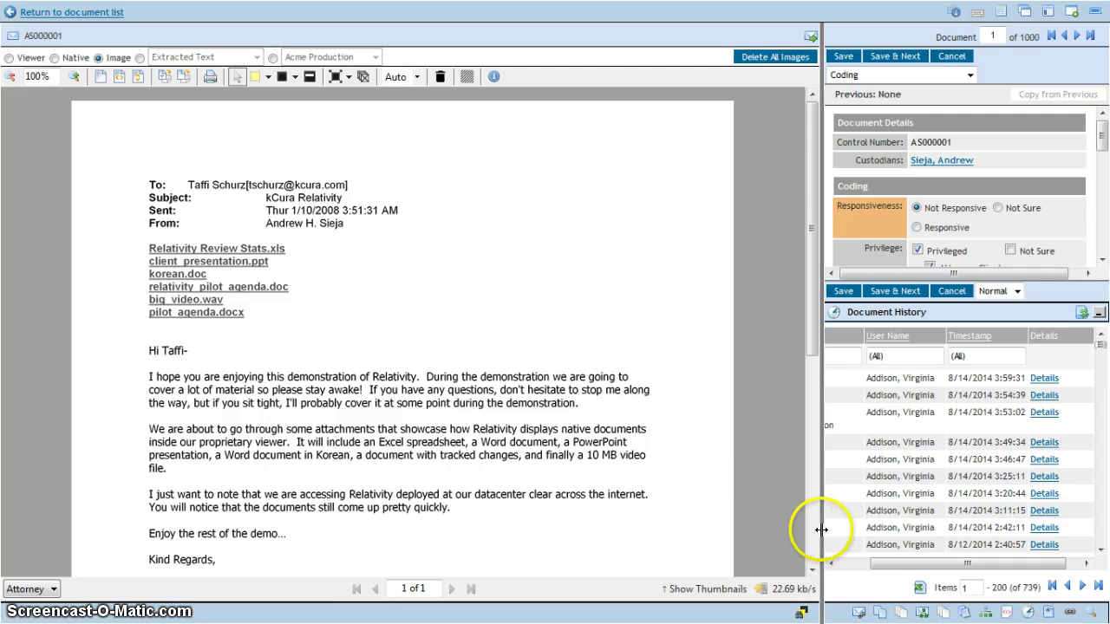
pyautogui.moveTo(820, 528); pyautogui.dragTo(737, 503)
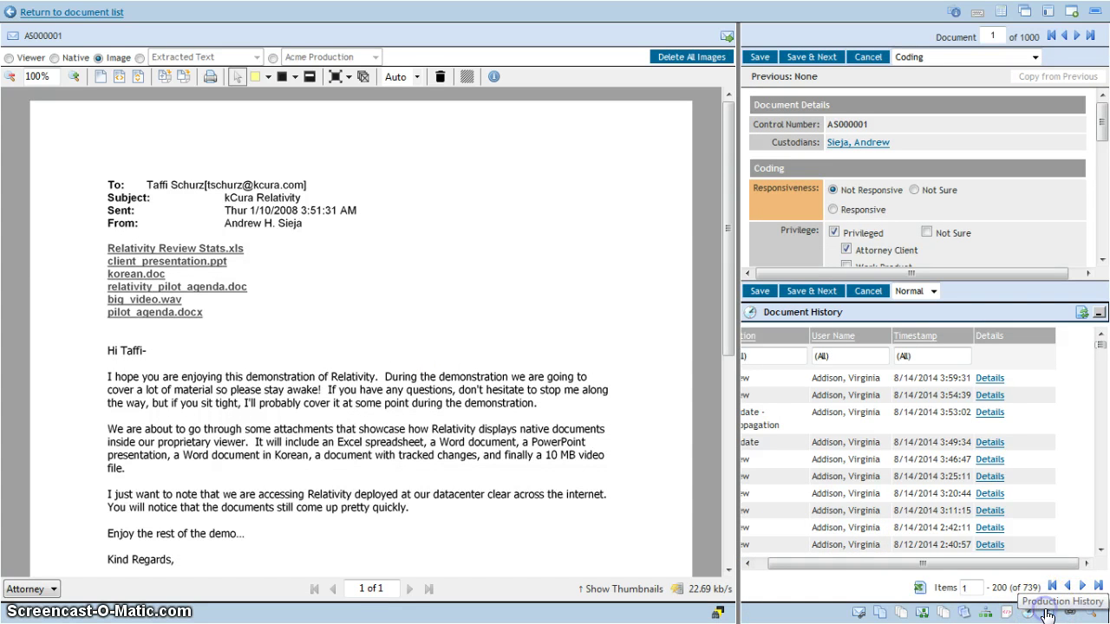
pyautogui.click(1049, 613)
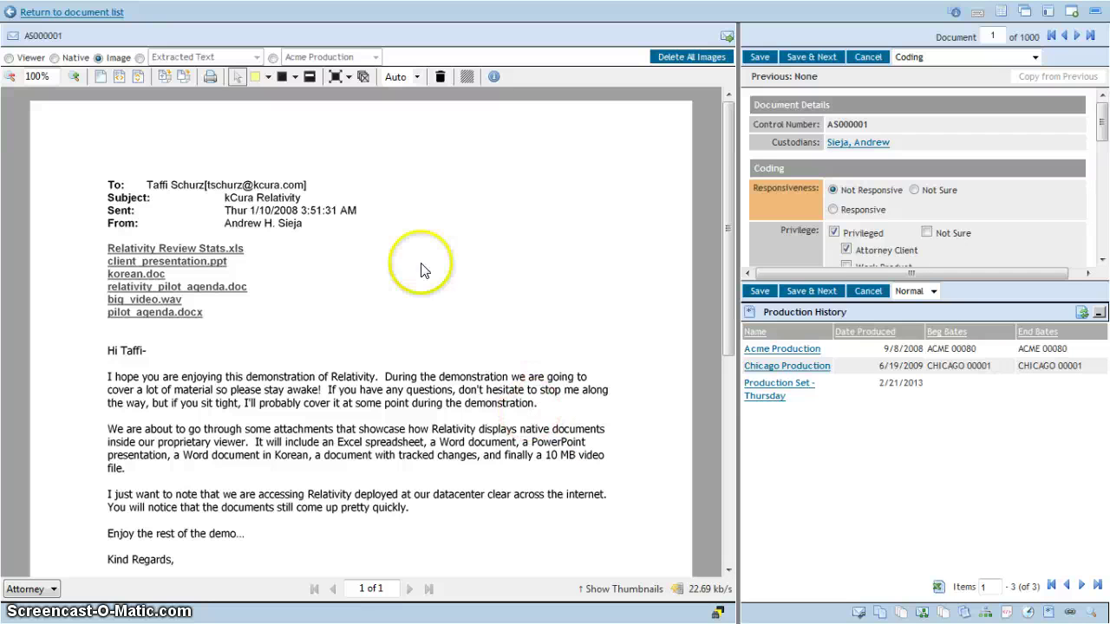
# - View the produced images of AS000001 for the Acme Production and the Chicago Production
pyautogui.click(273, 59)
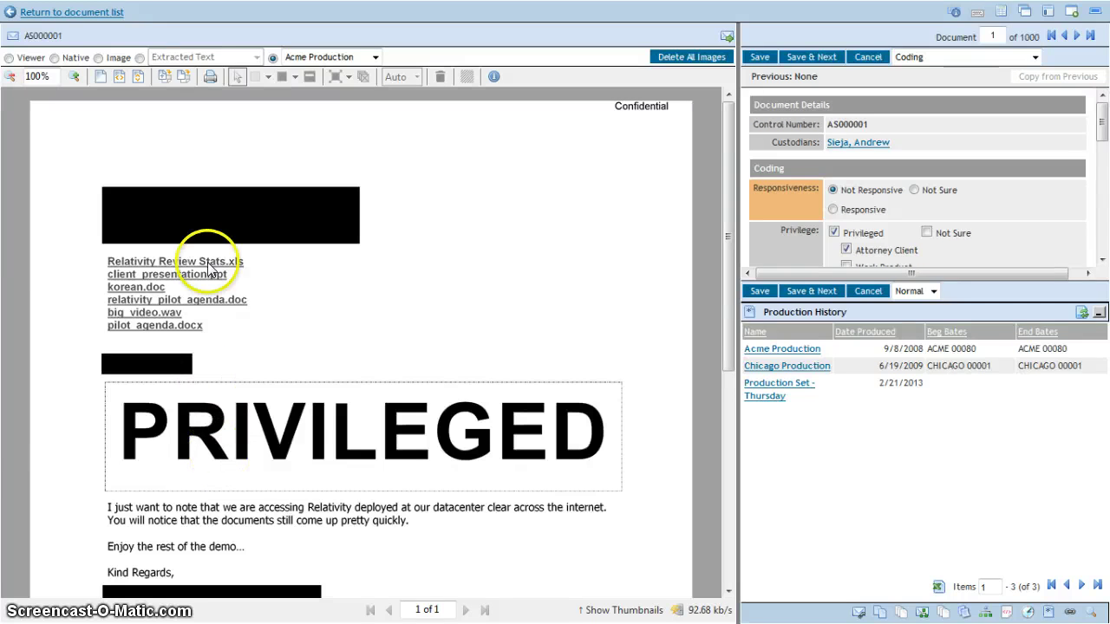
pyautogui.click(339, 56)
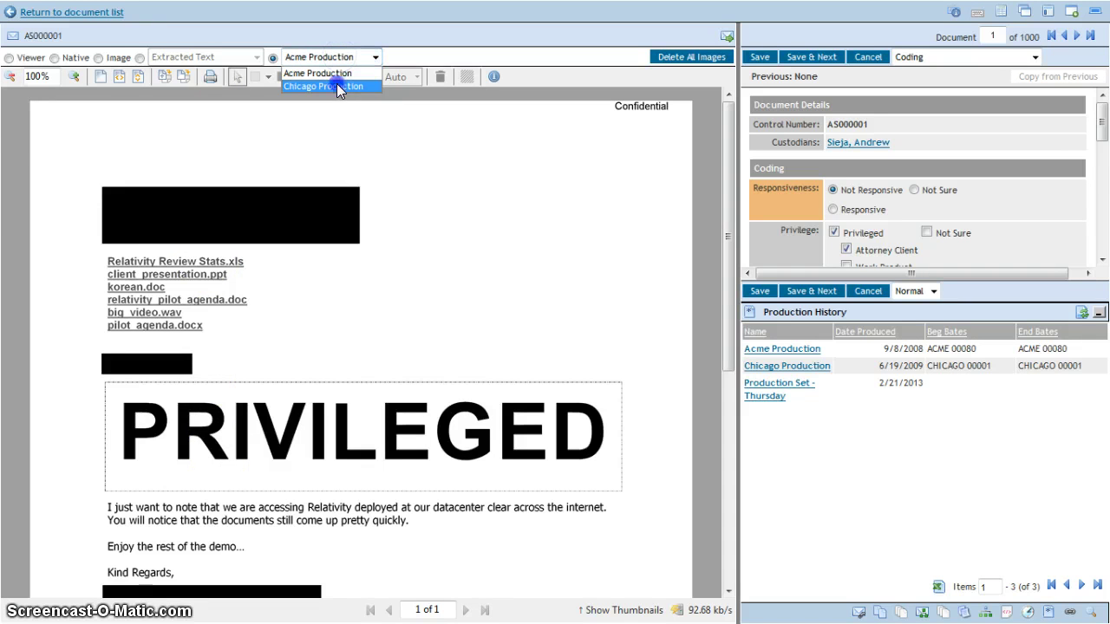
pyautogui.click(336, 86)
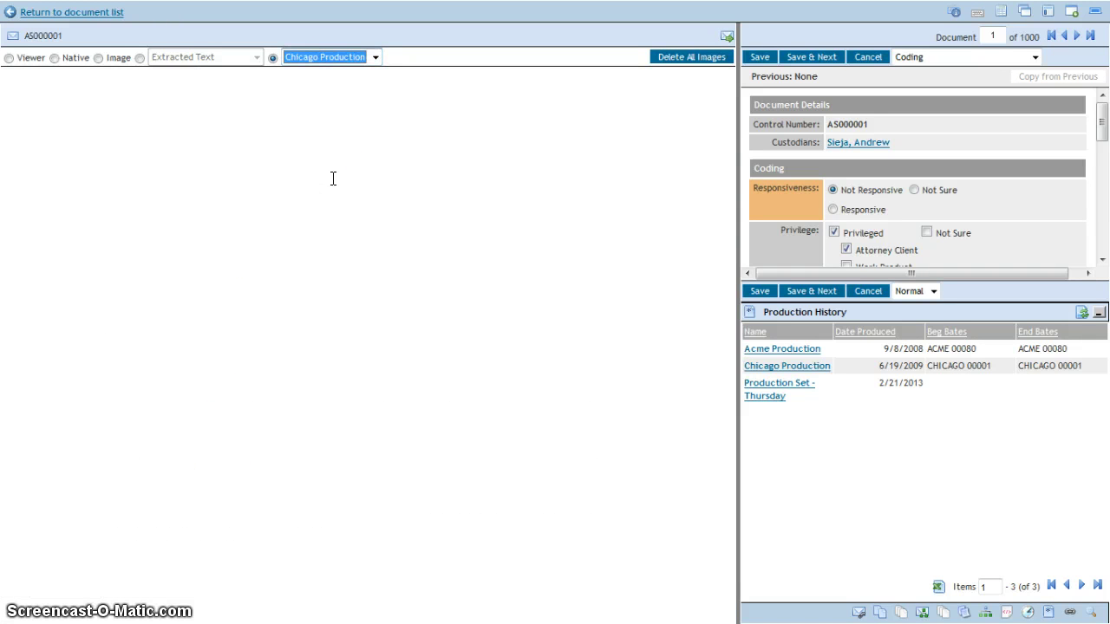
pyautogui.click(341, 278)
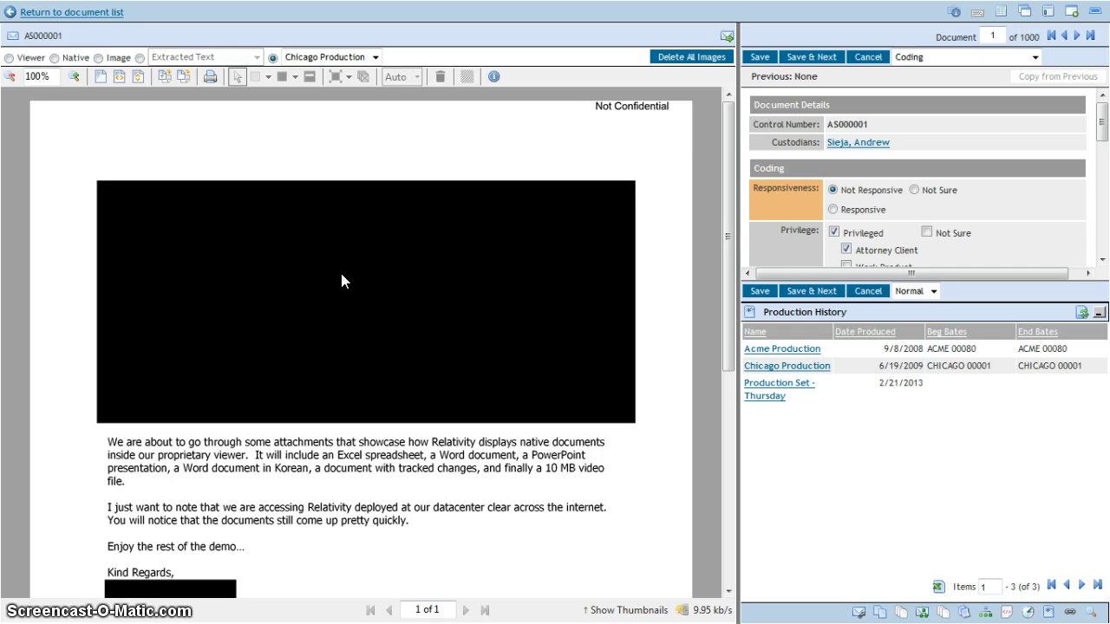
pyautogui.click(436, 416)
pyautogui.click(352, 251)
# - Return to the document list and examine the File Servers folder with its Boston subfolders, leaving File Servers collapsed
pyautogui.click(52, 13)
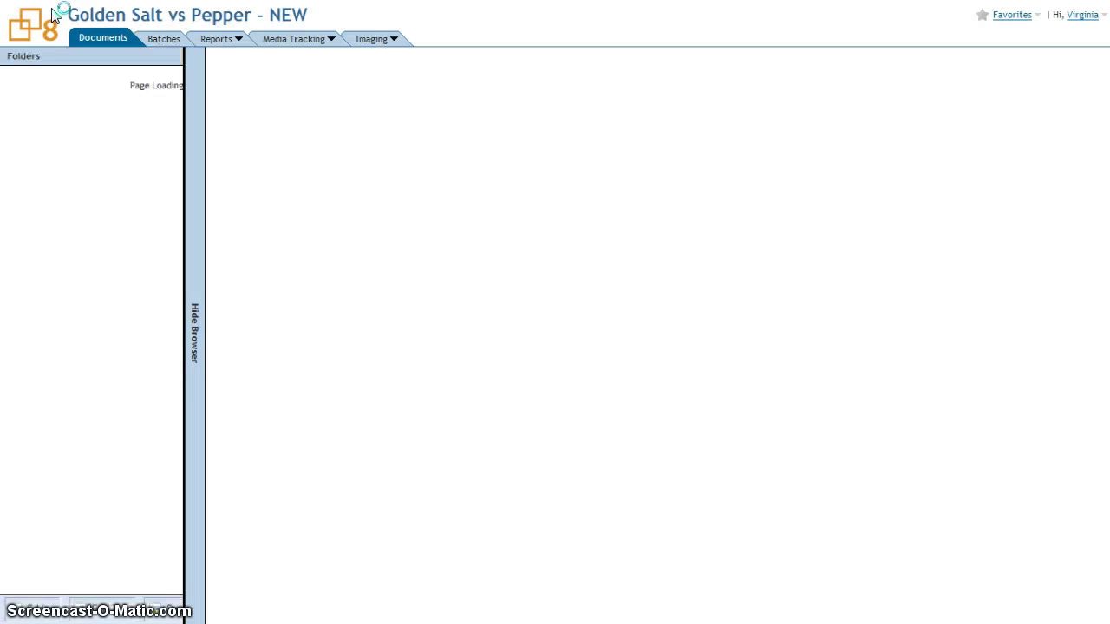
pyautogui.click(69, 9)
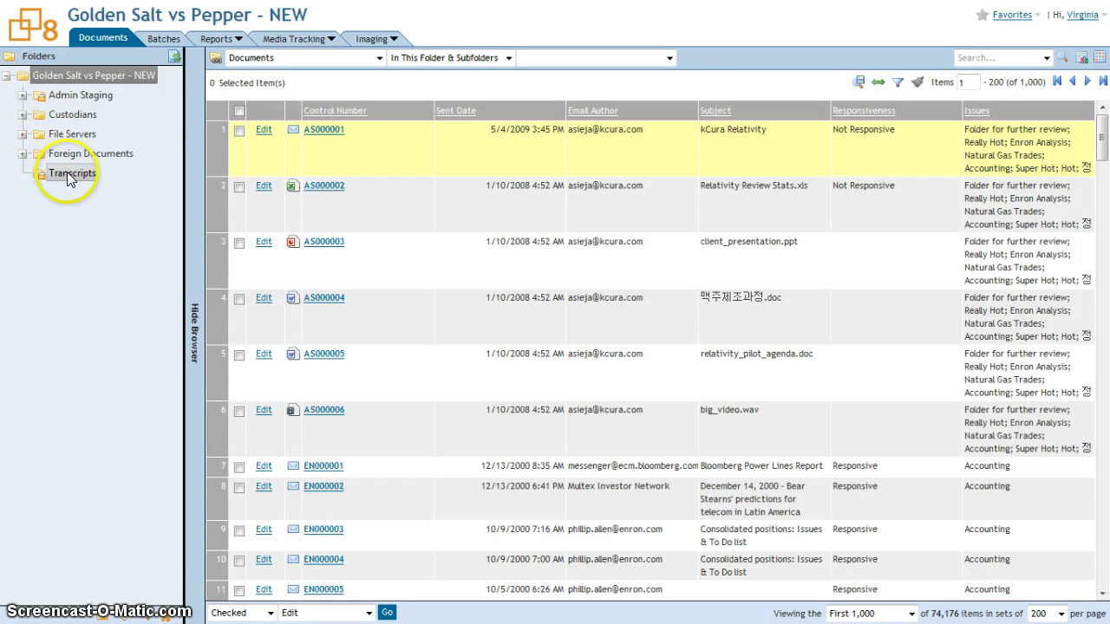
pyautogui.click(22, 134)
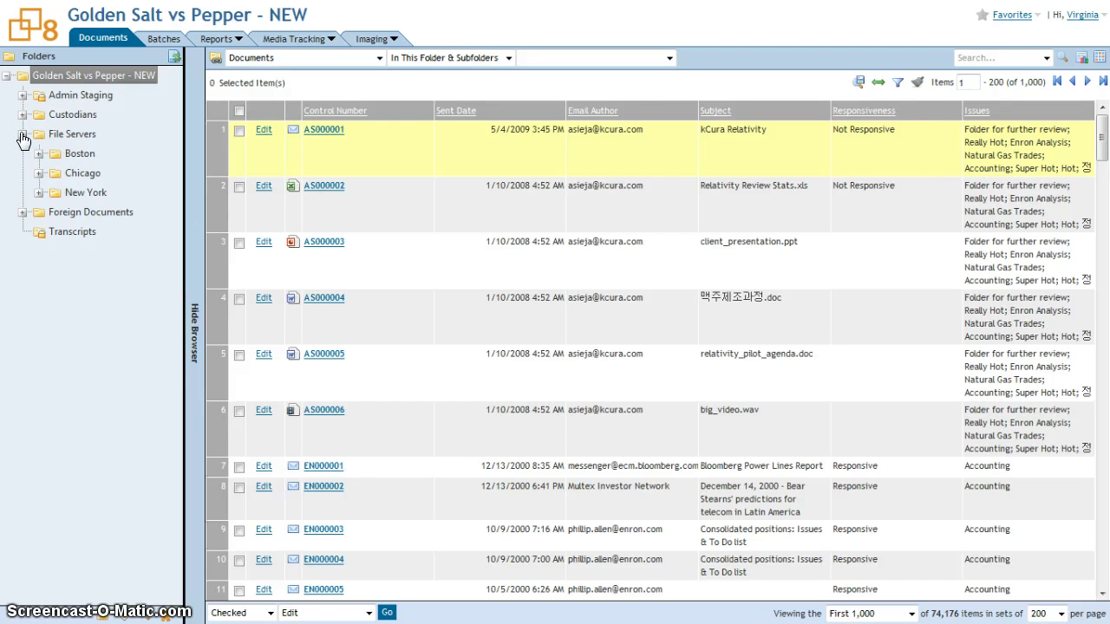
pyautogui.click(38, 154)
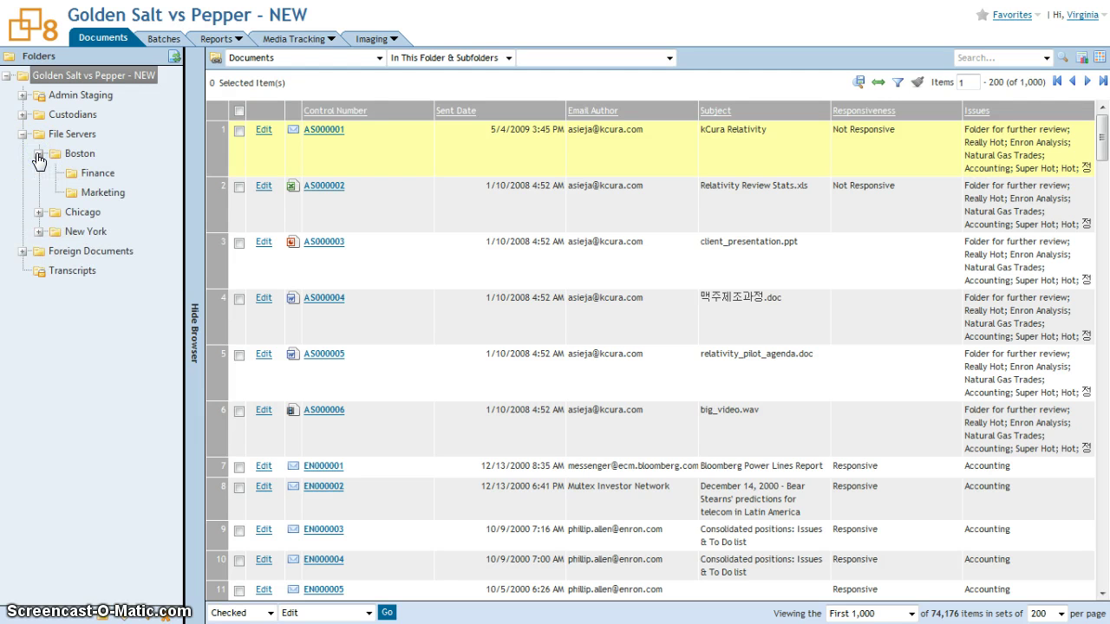
pyautogui.click(23, 133)
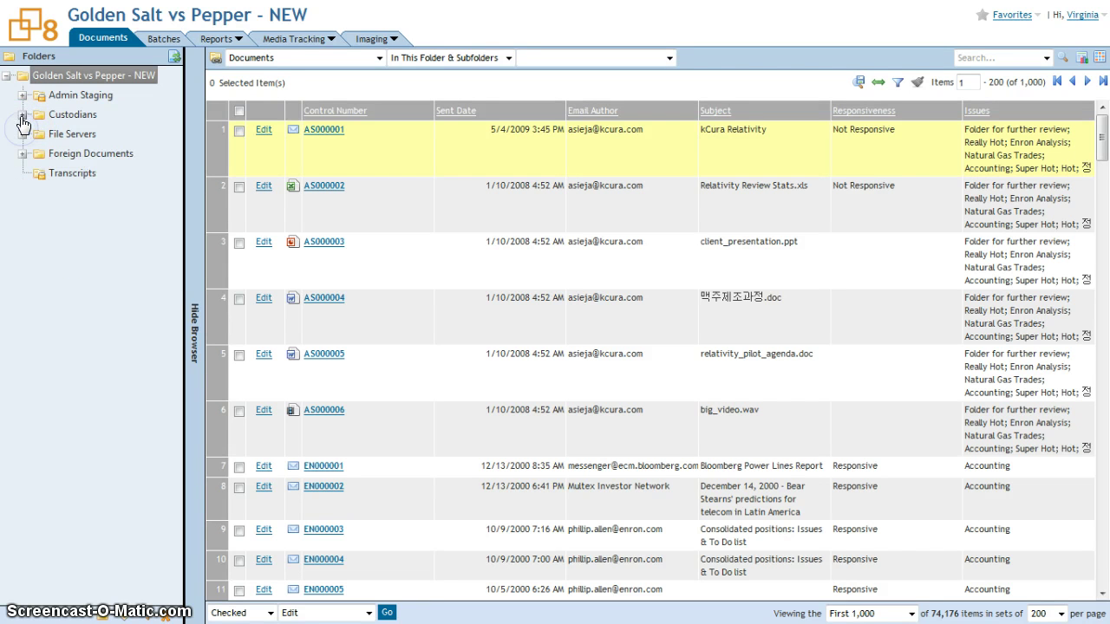
# - Expand the Custodians folder and list the documents in the second custodian's Loose Files folder
pyautogui.click(23, 116)
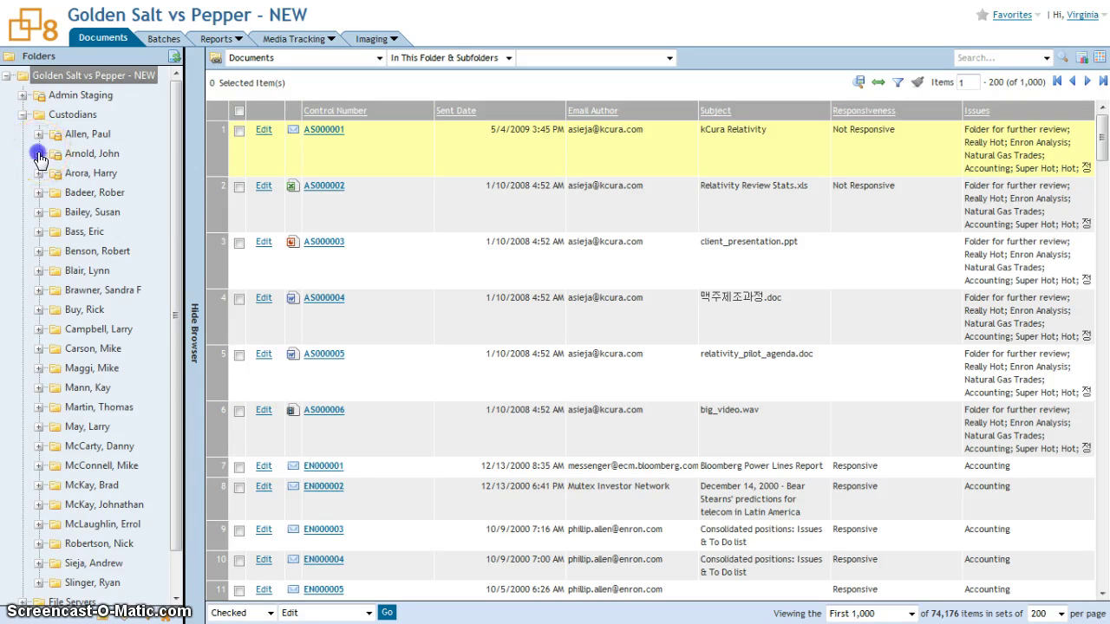
pyautogui.click(38, 154)
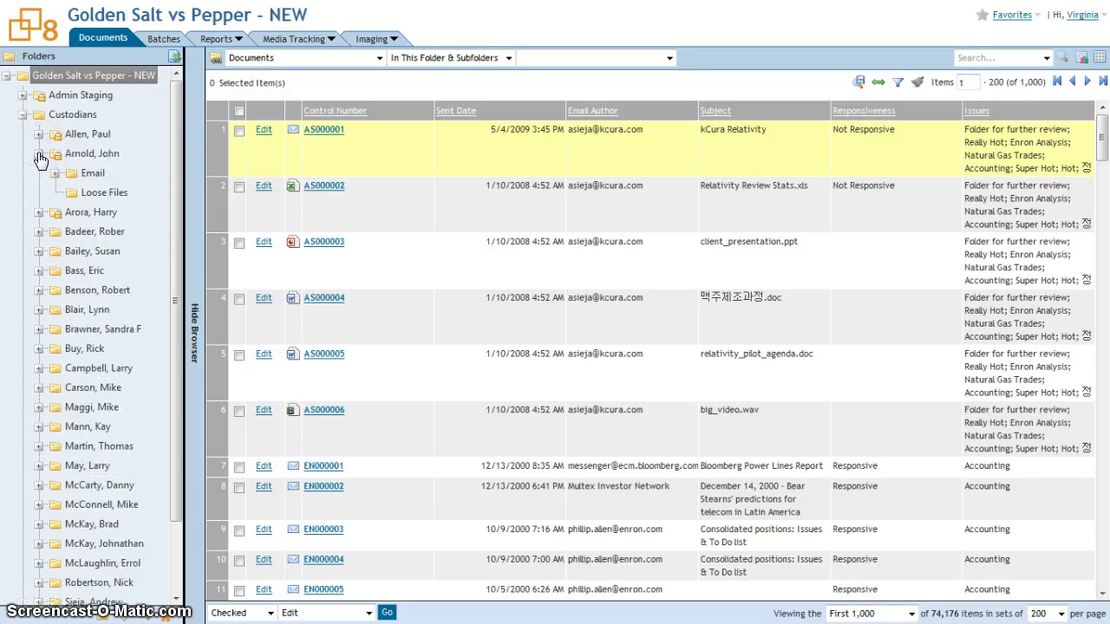
pyautogui.click(87, 199)
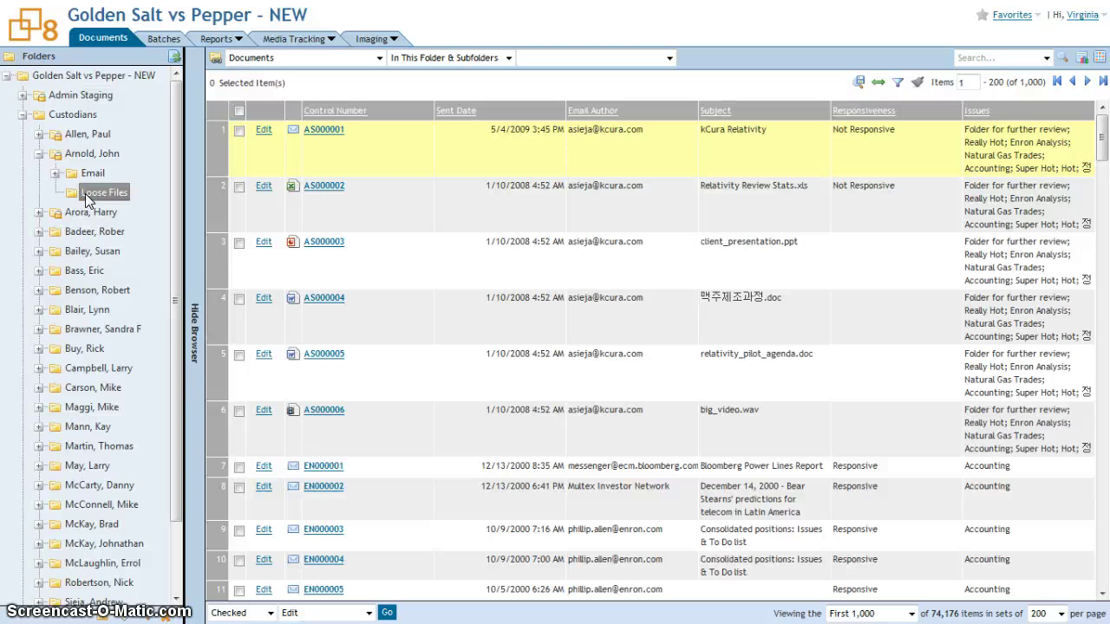
pyautogui.click(85, 194)
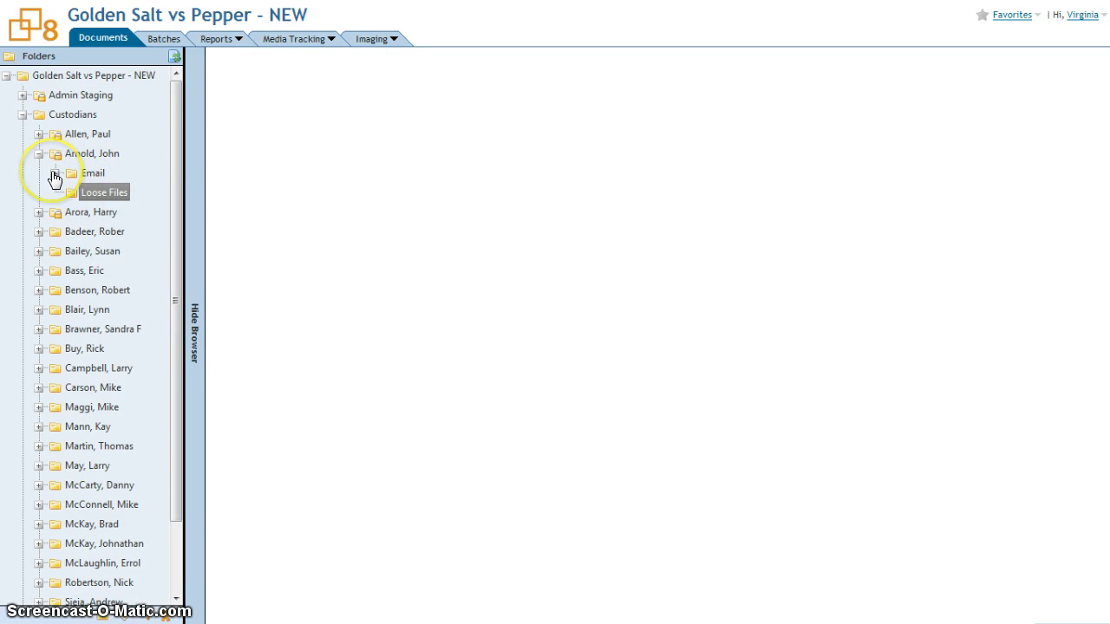
# - Expand the same custodian's Email folder, widen the folder browser, and list the documents in the compaq folder
pyautogui.click(53, 175)
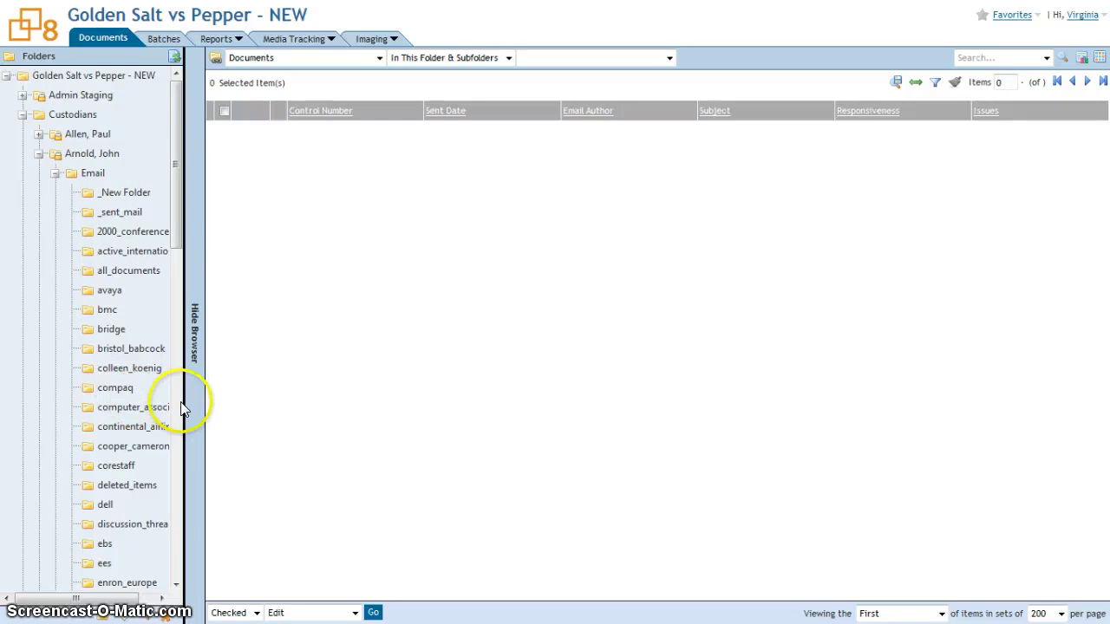
pyautogui.moveTo(183, 402); pyautogui.dragTo(355, 449)
pyautogui.click(118, 389)
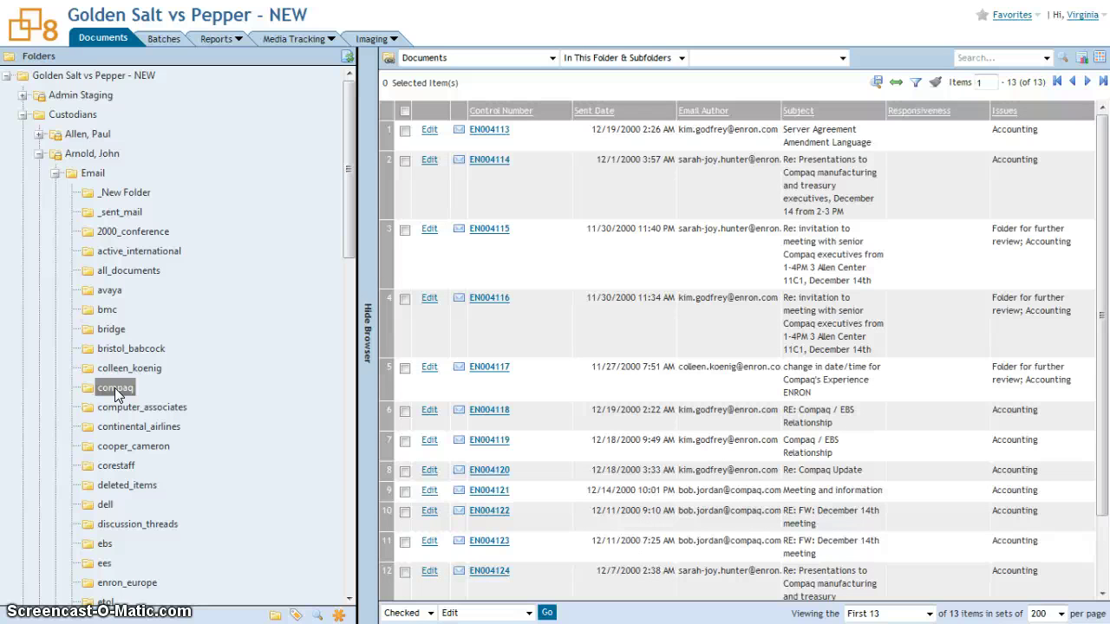
# - Collapse Custodians, list the documents of the Golden Salt vs Pepper - NEW root folder, and show its option for creating a subfolder
pyautogui.click(22, 116)
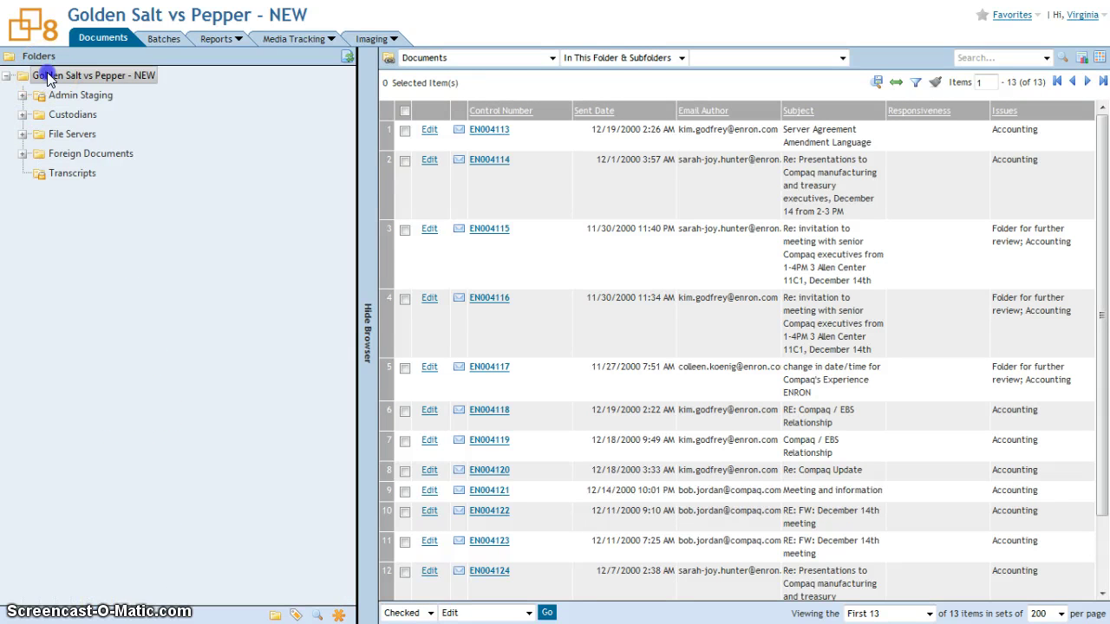
pyautogui.click(49, 79)
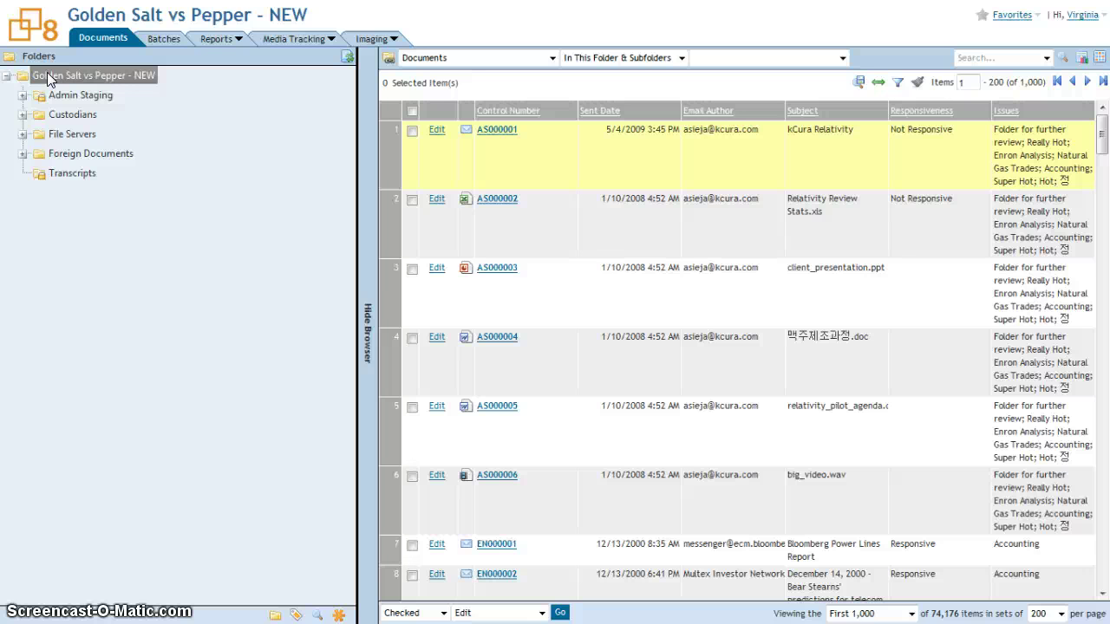
pyautogui.rightClick(52, 76)
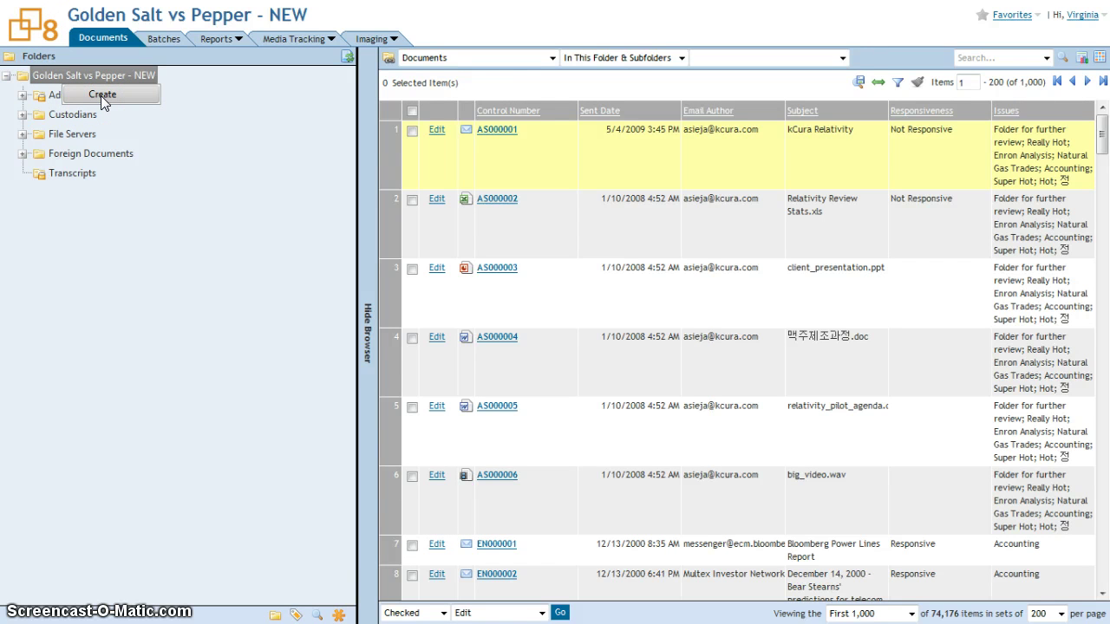
pyautogui.click(100, 96)
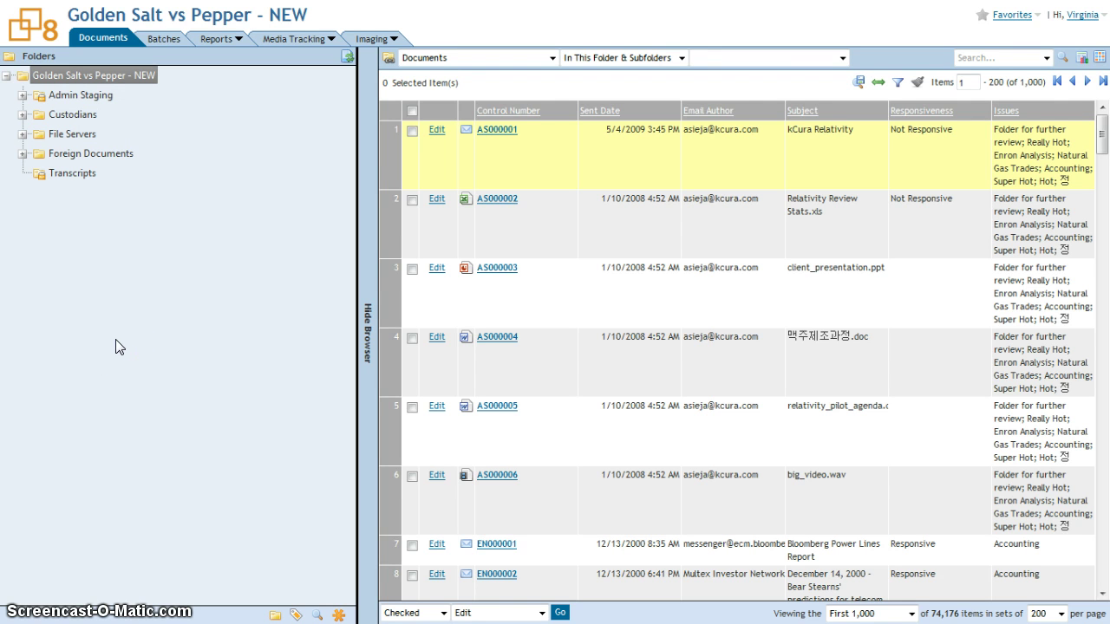
# - Switch the browser to the Field Tree and list the documents tagged with the first Deposition Kit choice, leaving Deposition Kit collapsed
pyautogui.click(295, 615)
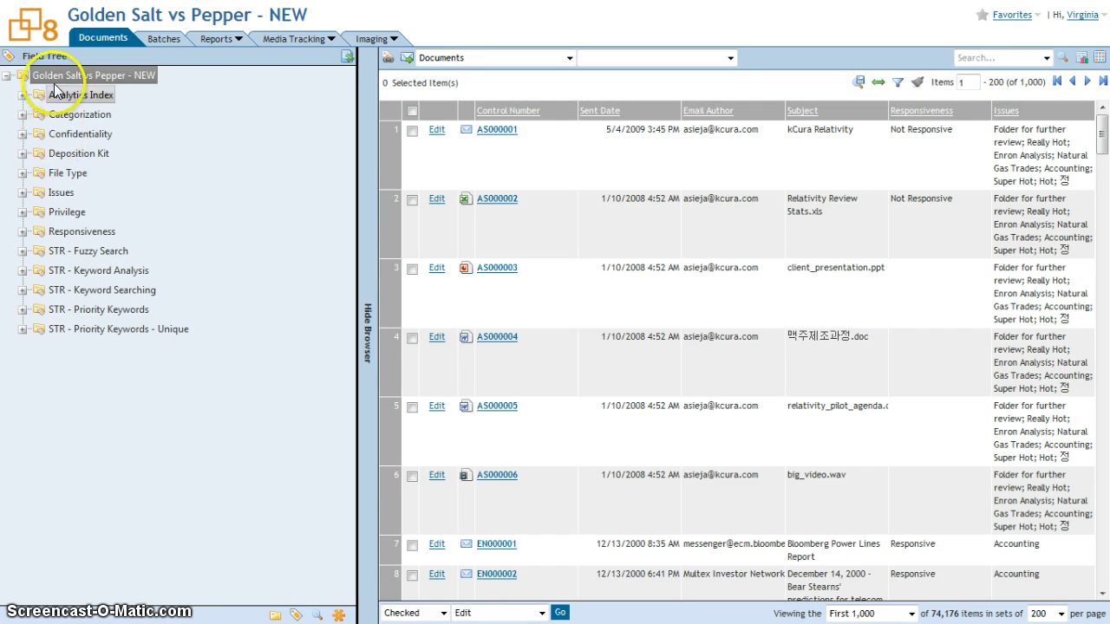
pyautogui.click(22, 157)
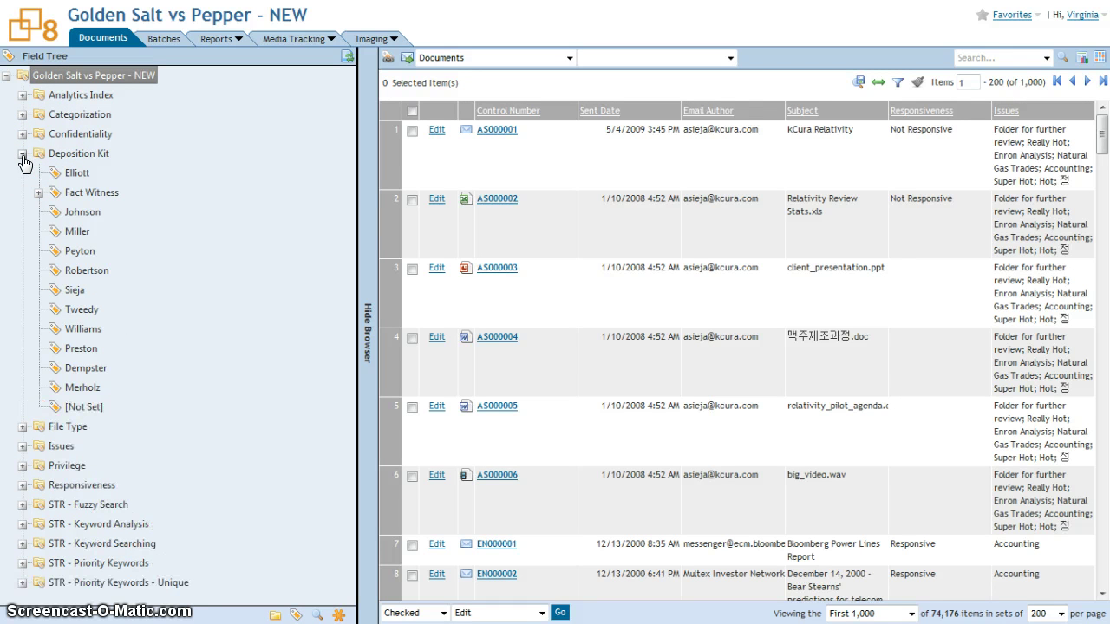
pyautogui.click(72, 176)
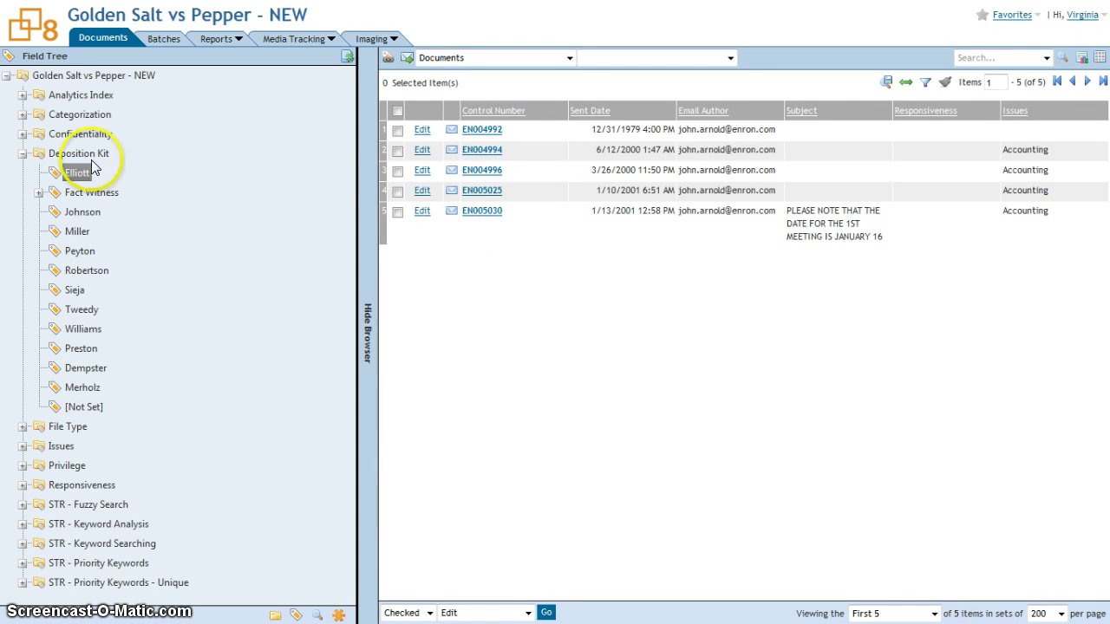
pyautogui.click(24, 156)
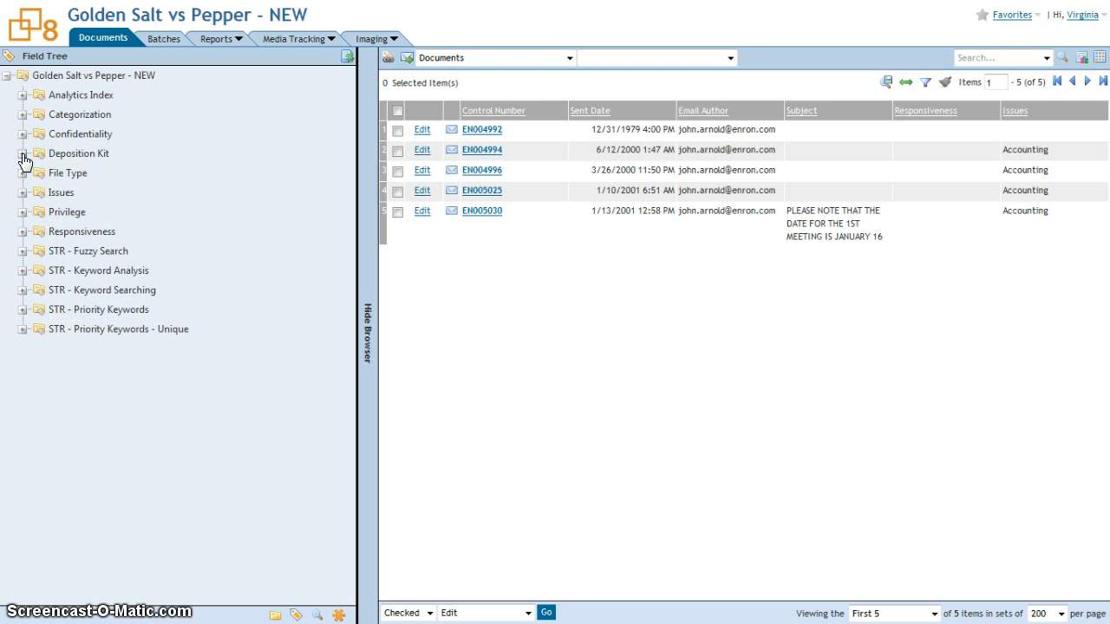
# - Expand the Privilege field with its Privileged choice and list the documents coded as Privileged
pyautogui.click(22, 214)
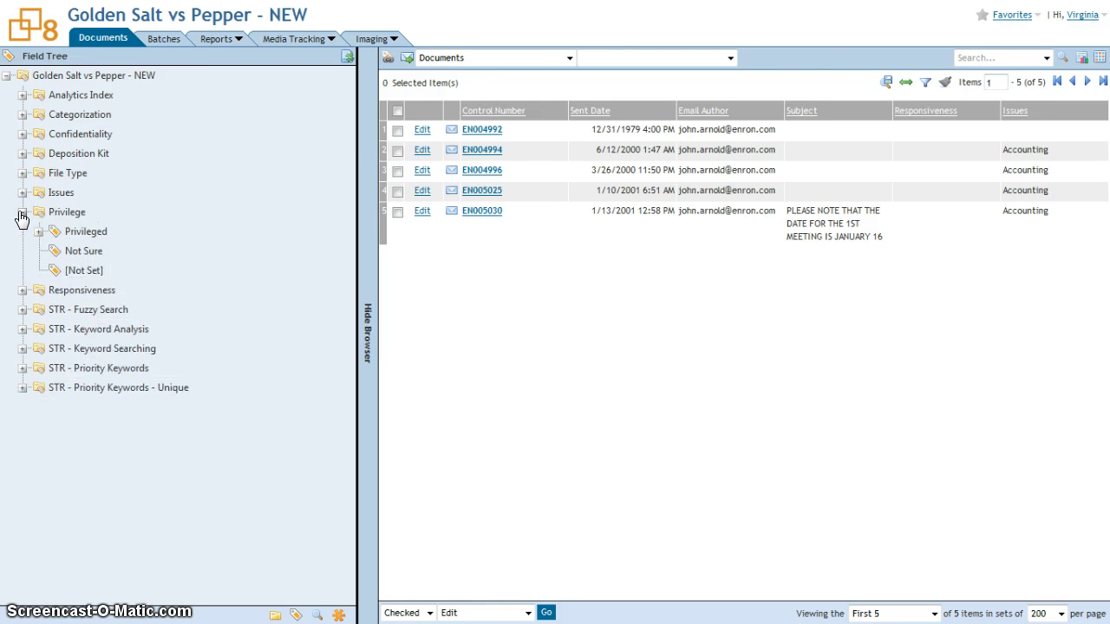
pyautogui.click(39, 232)
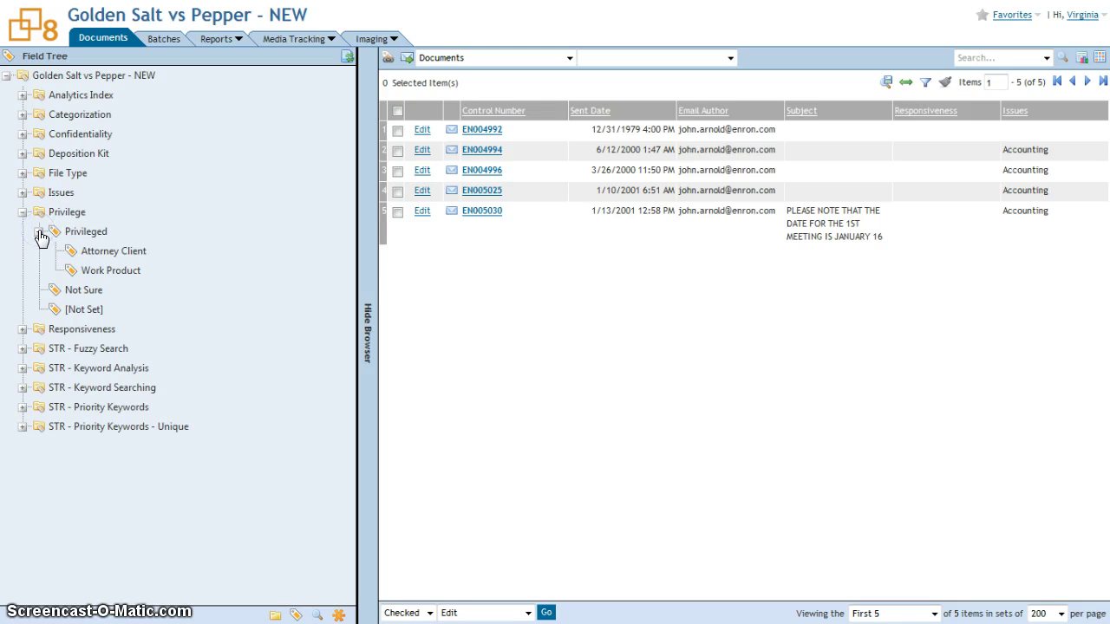
pyautogui.click(77, 234)
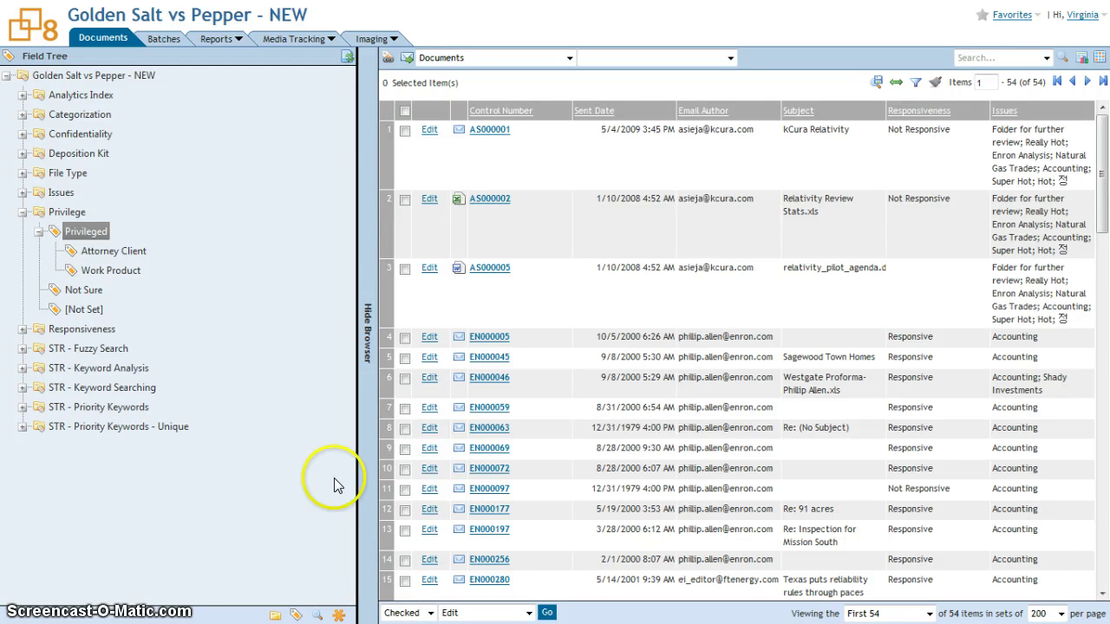
# - Collapse the Privilege field, list all workspace documents from the root, and hide the browser pane
pyautogui.click(22, 211)
pyautogui.click(104, 75)
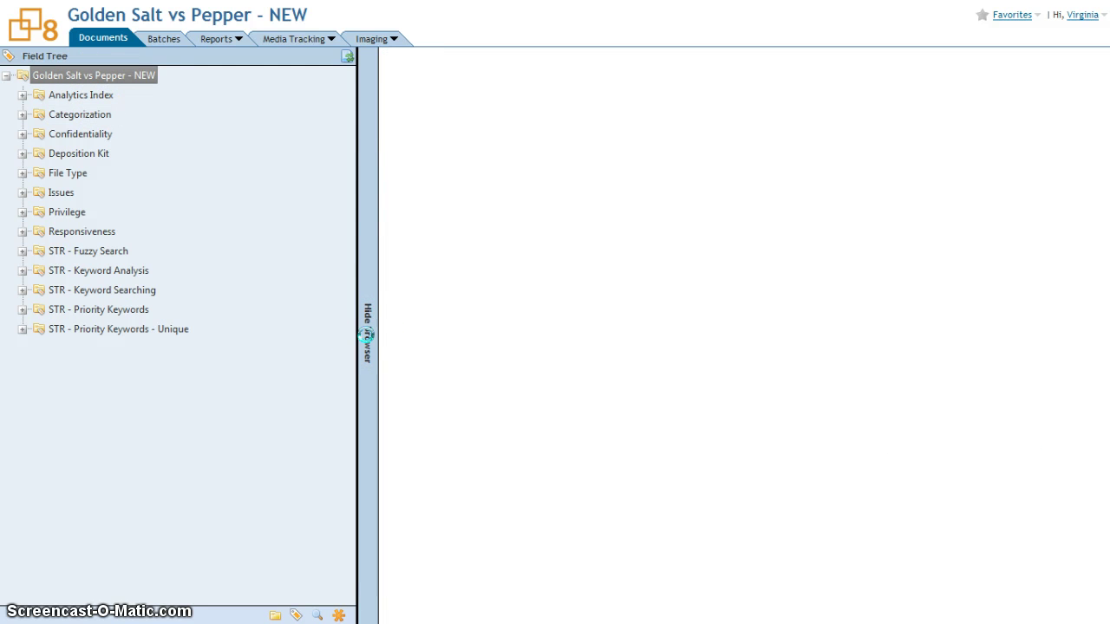
pyautogui.click(368, 343)
pyautogui.click(419, 326)
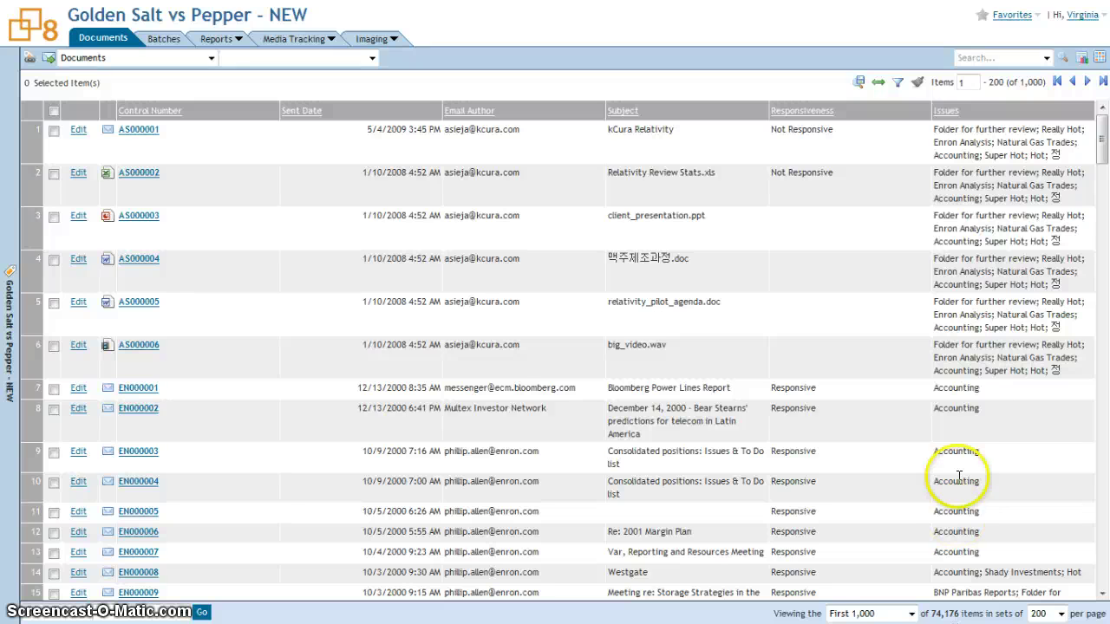
# - Look over the available document views and switch the list to My Unreviewed Documents
pyautogui.click(211, 58)
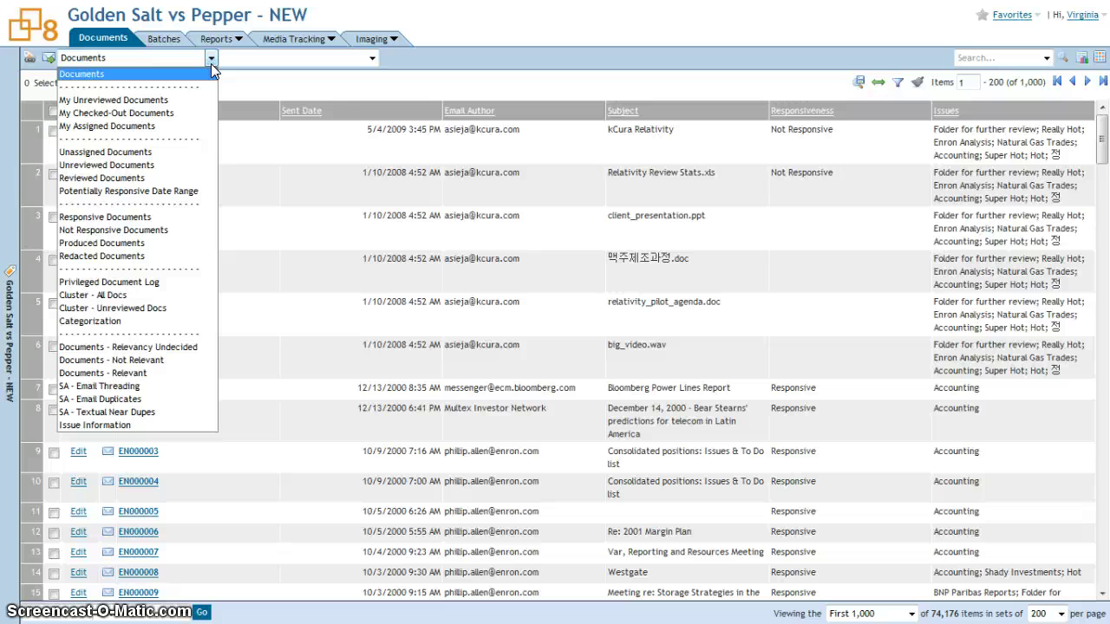
pyautogui.click(211, 63)
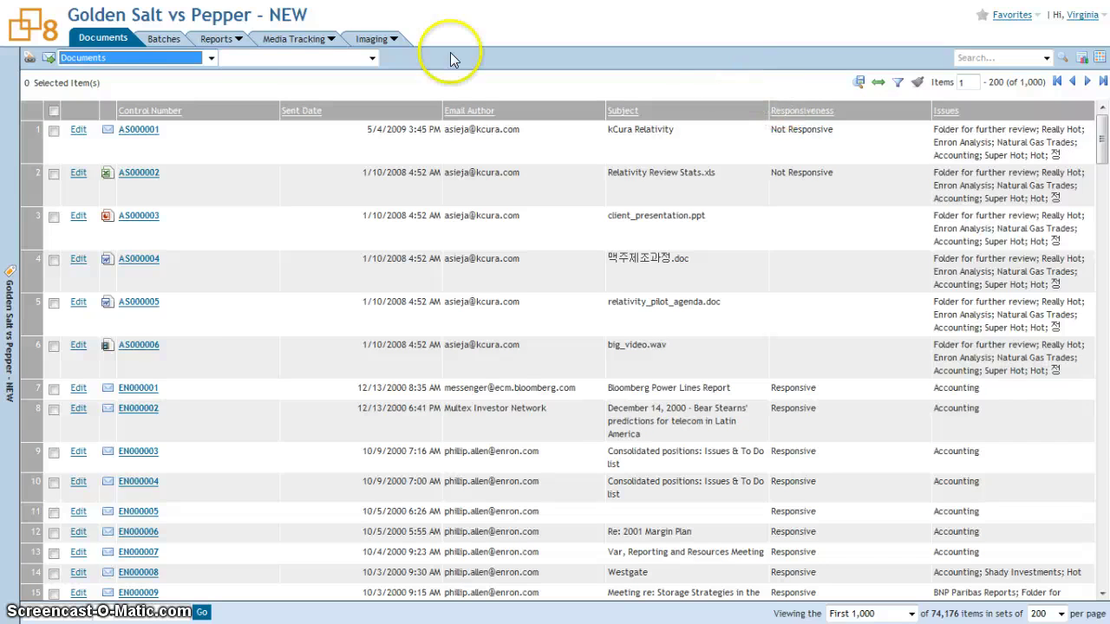
pyautogui.click(209, 59)
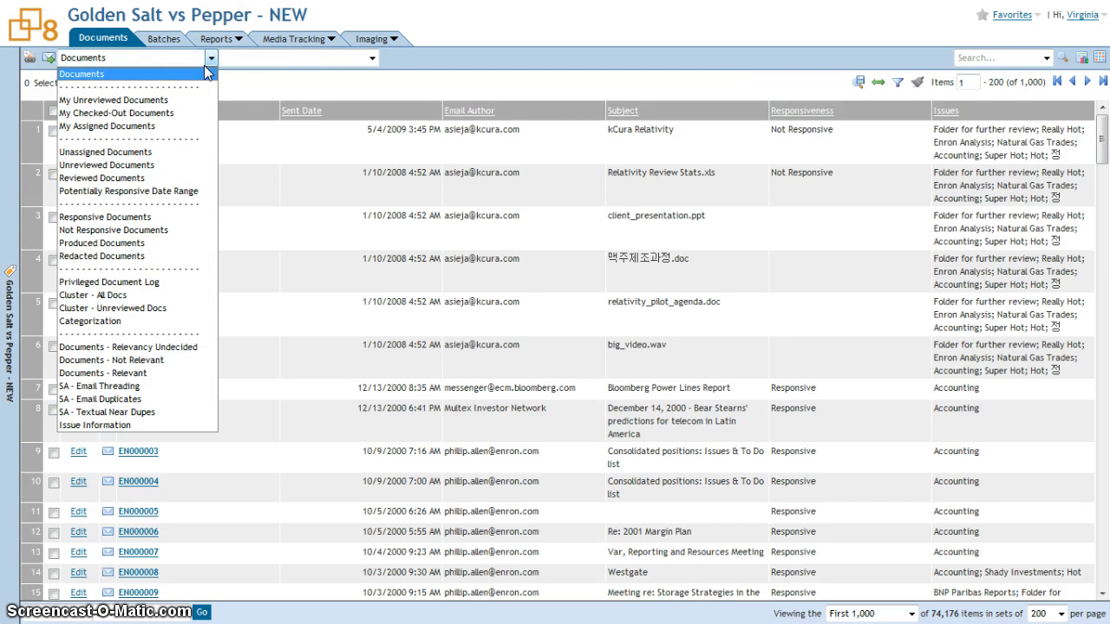
pyautogui.click(180, 99)
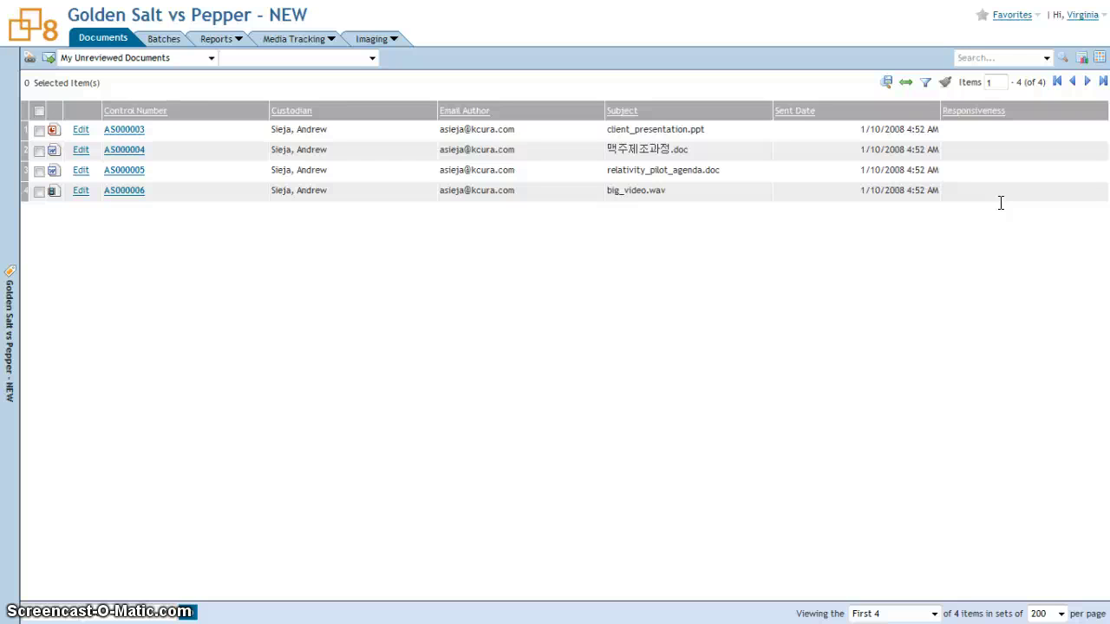
# - List the Responsive Documents view together with its email duplicates and sort it by Responsiveness
pyautogui.click(184, 56)
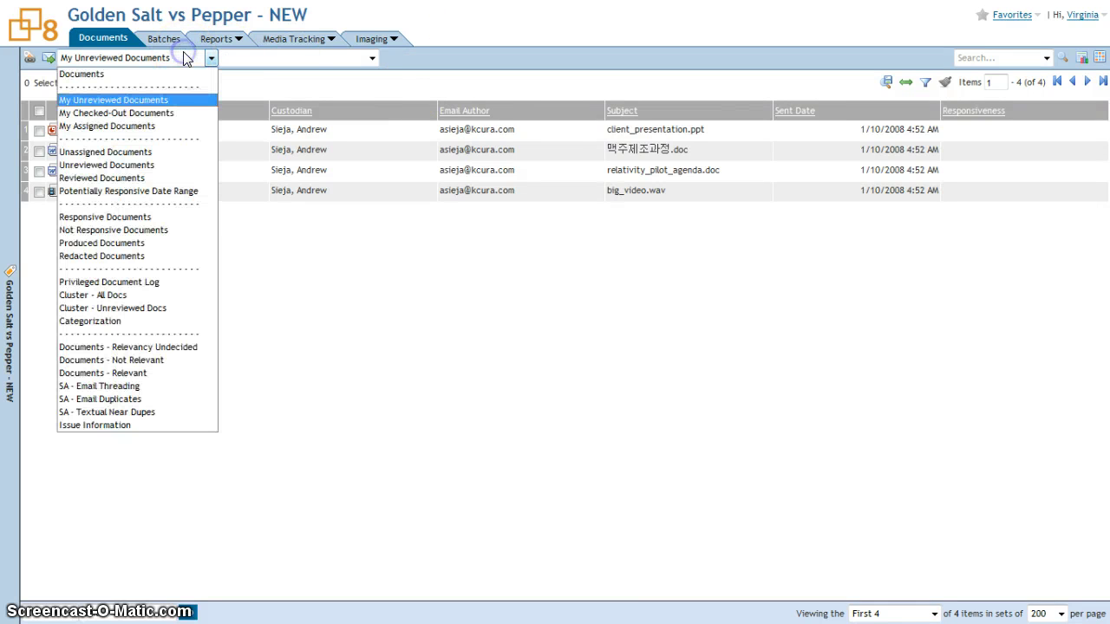
pyautogui.click(149, 217)
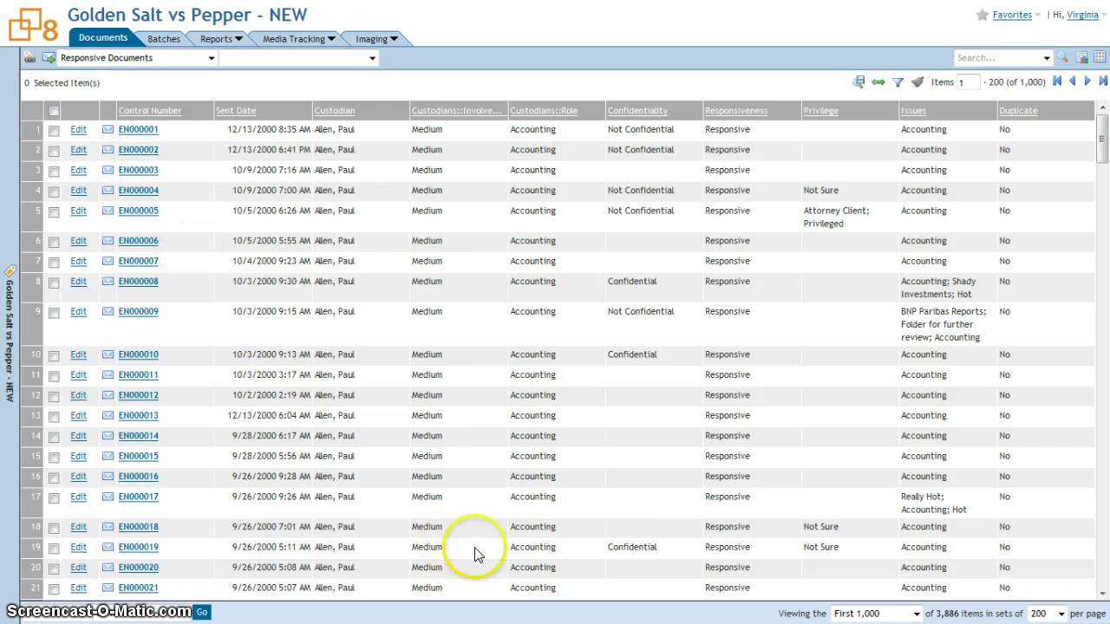
pyautogui.click(339, 53)
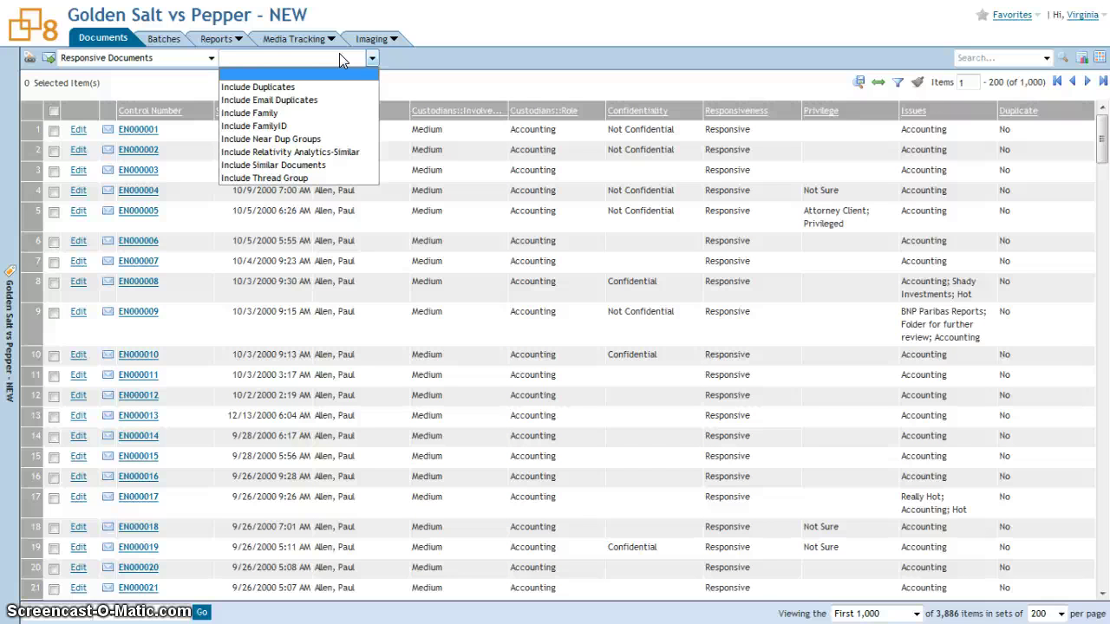
pyautogui.click(329, 101)
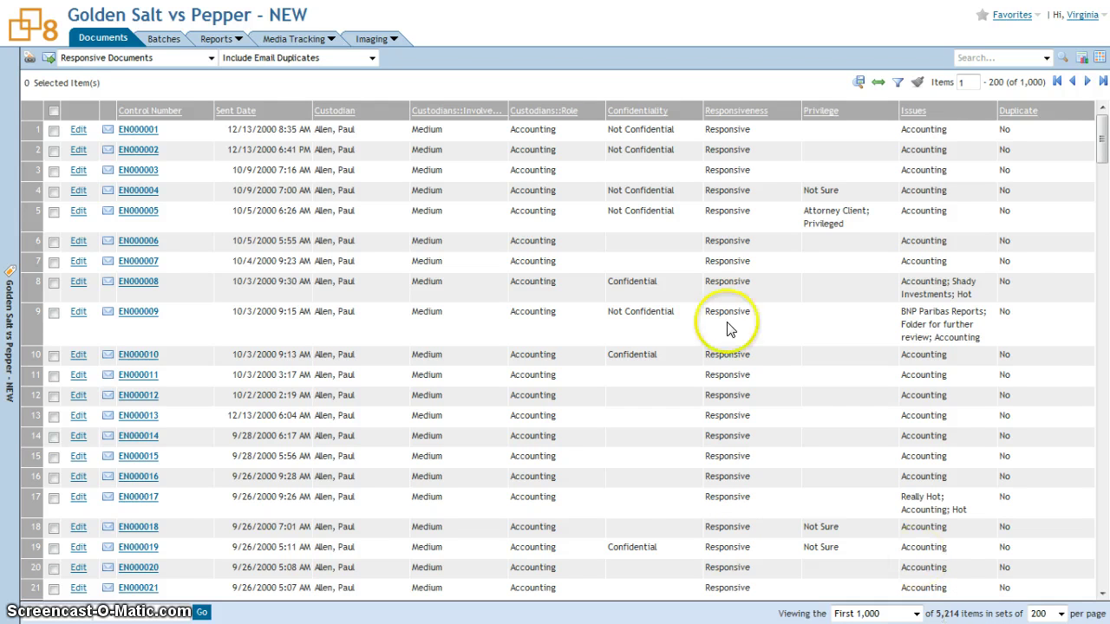
pyautogui.click(732, 113)
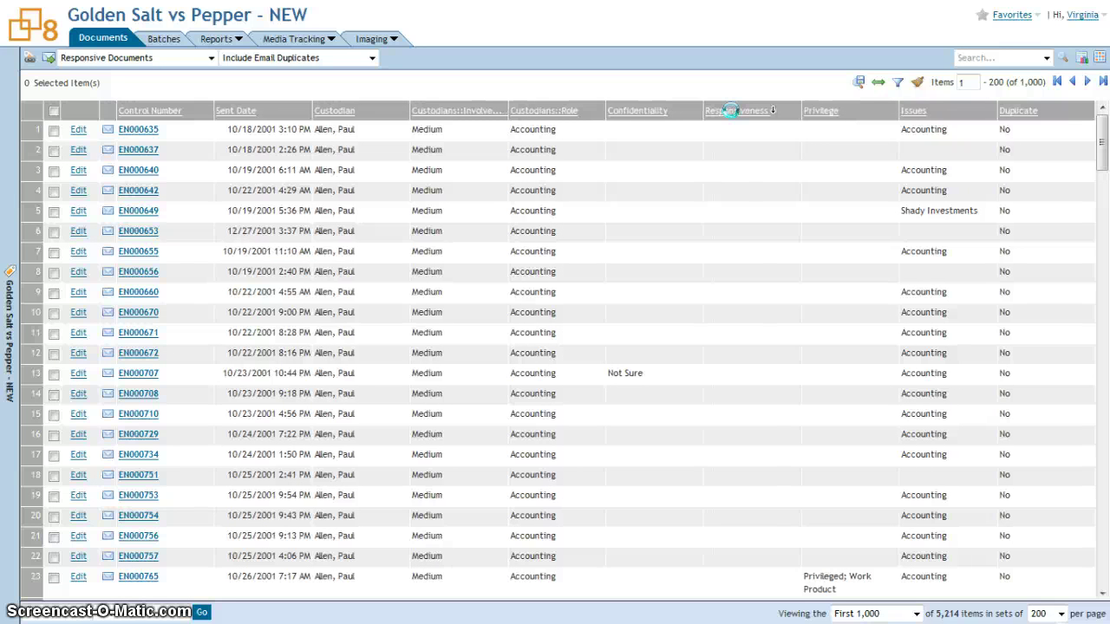
# - Open the mass edit coding form for all documents in the current list
pyautogui.click(739, 198)
pyautogui.click(43, 612)
pyautogui.click(51, 586)
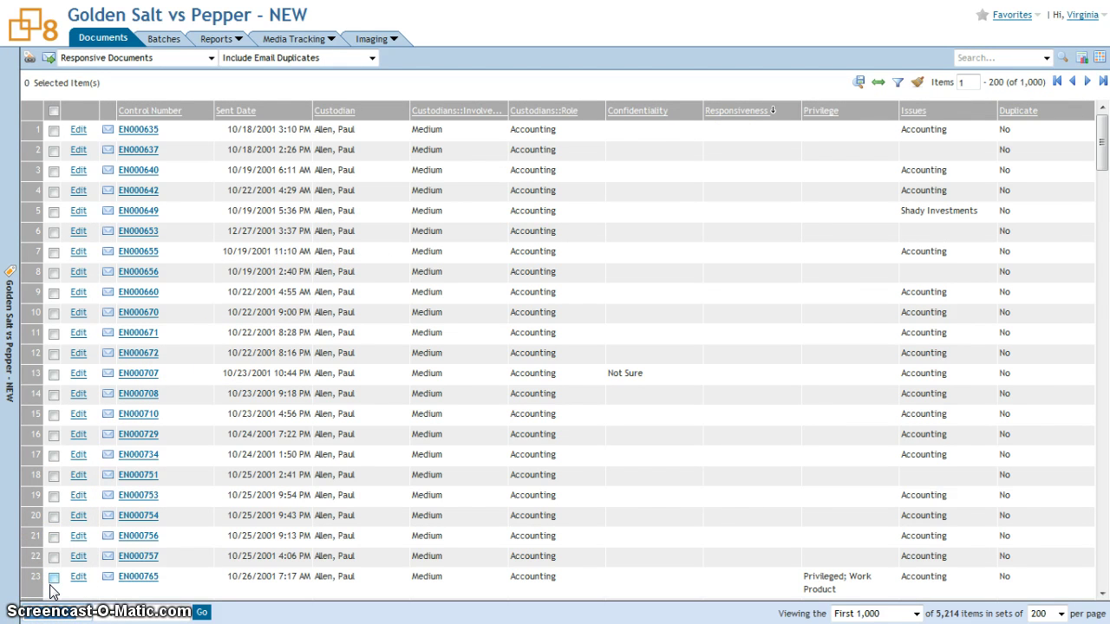
pyautogui.click(111, 614)
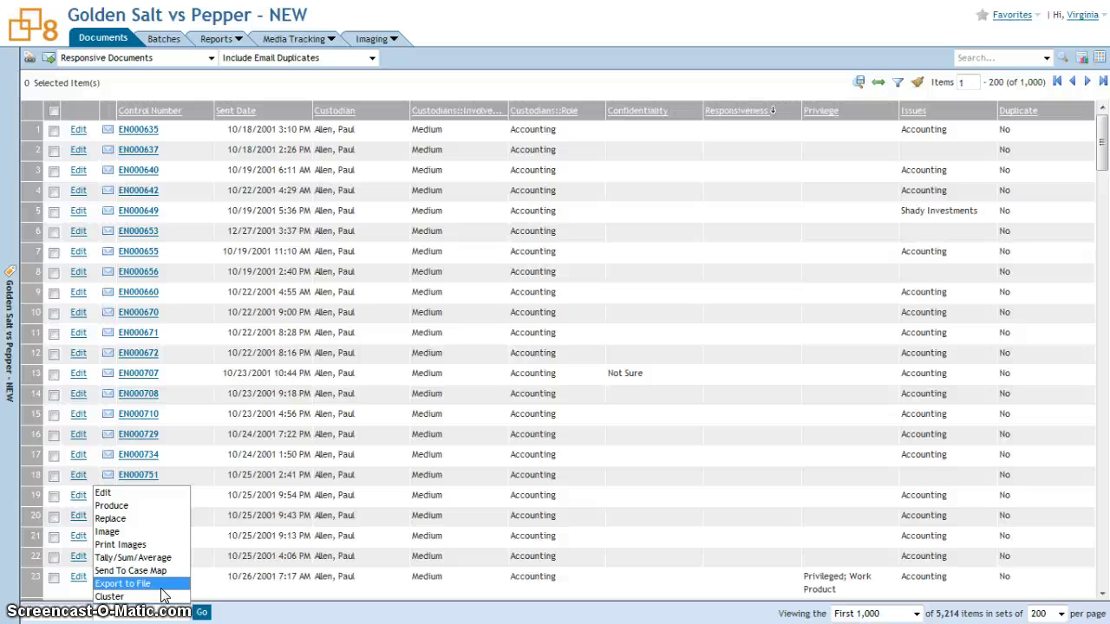
pyautogui.click(112, 486)
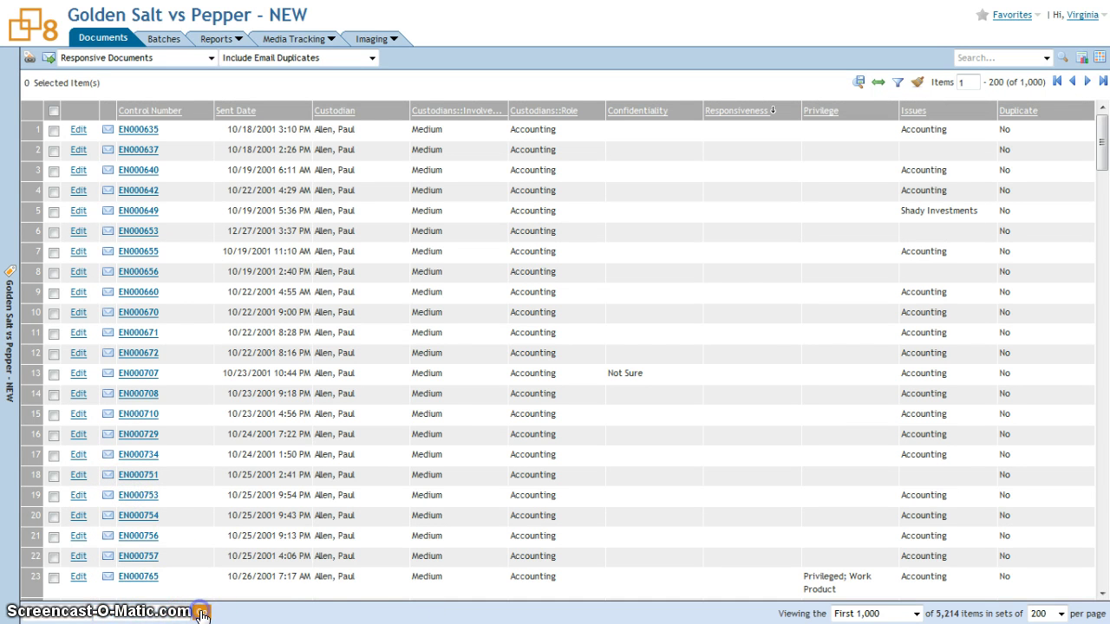
pyautogui.click(202, 614)
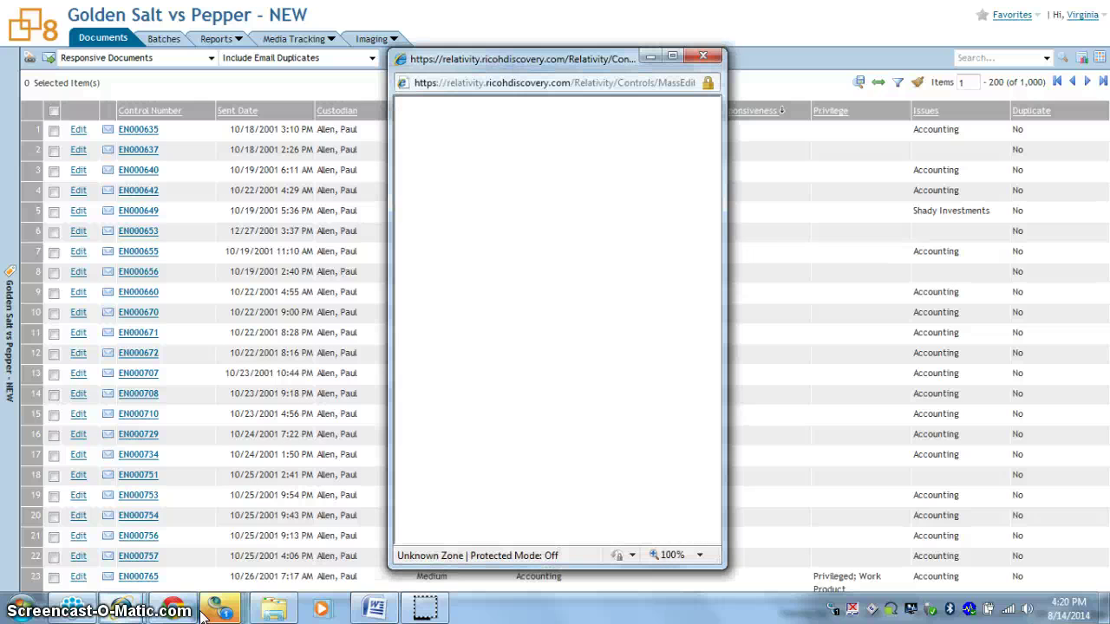
# - Mark Responsiveness as Responsive in the mass edit form, and cancel the edit without saving
pyautogui.moveTo(202, 615)
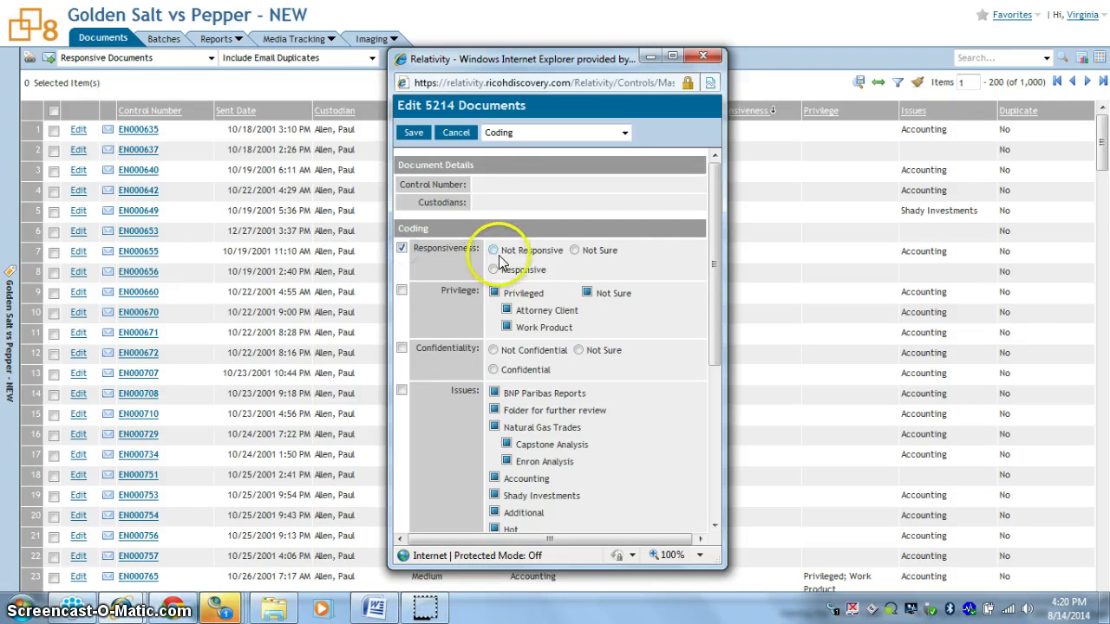
pyautogui.click(514, 271)
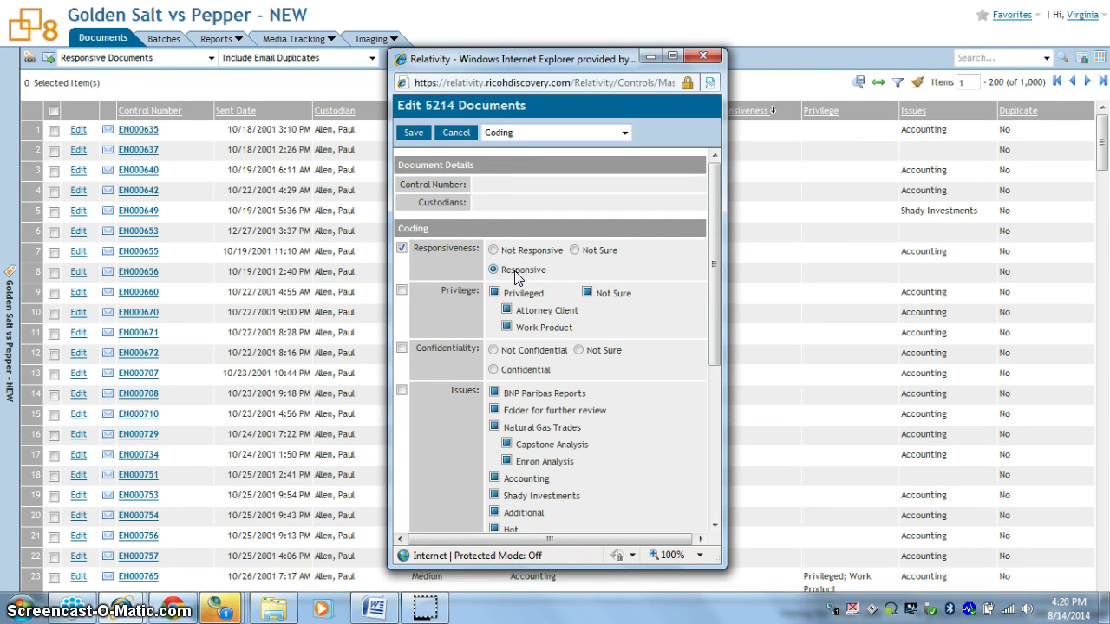
pyautogui.click(415, 135)
pyautogui.click(455, 134)
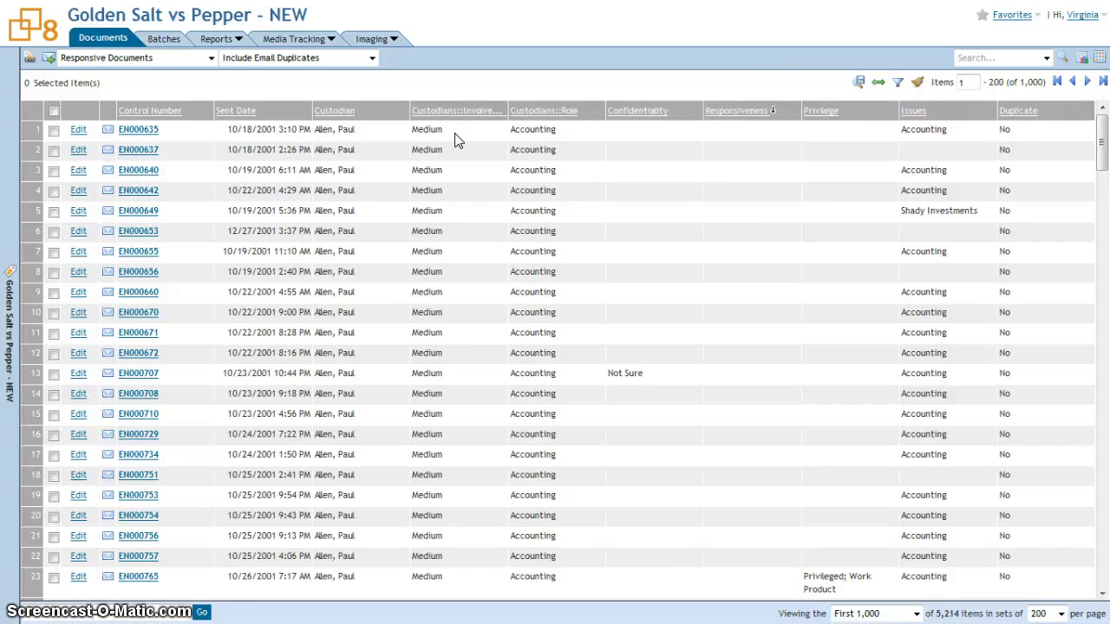
# - Switch the list to the Not Responsive Documents view, keeping email duplicates included
pyautogui.click(183, 61)
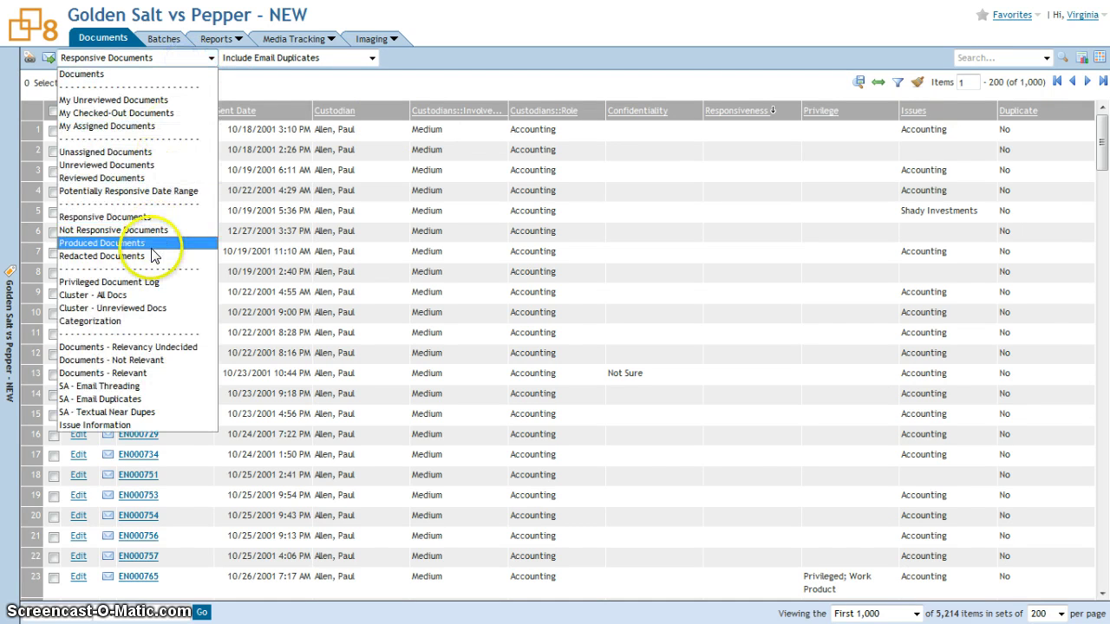
pyautogui.click(146, 231)
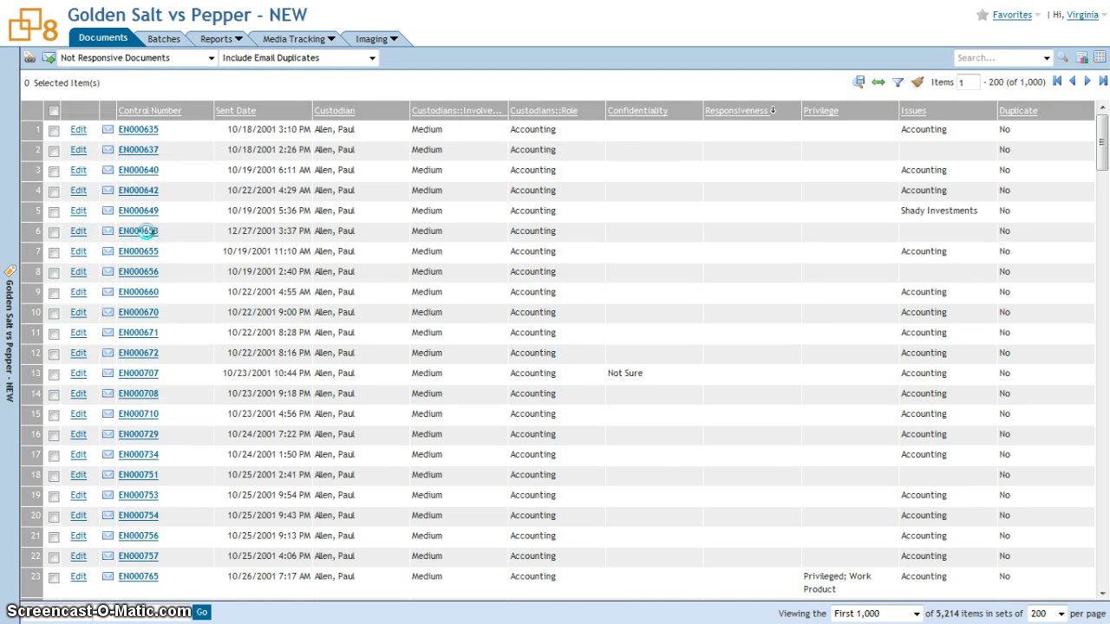